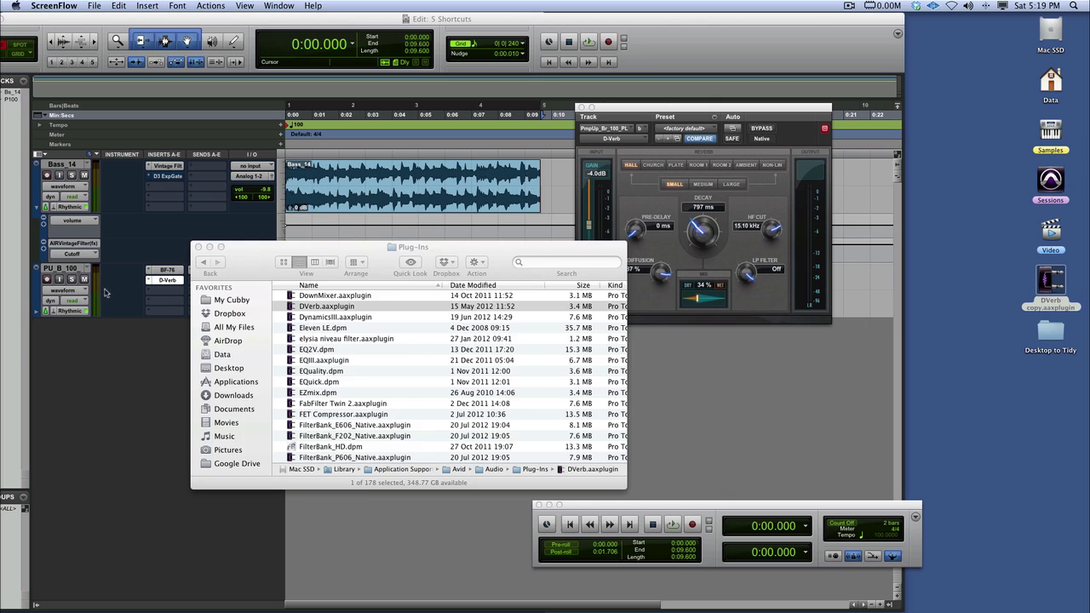
Bring the Pro Tools session window back to the front.
{"action": "left_click", "coordinate": [112, 293]}
Browse the lower track's D-Verb insert menu under multichannel plug-in, then dismiss the list.
{"action": "left_click", "coordinate": [150, 283]}
{"action": "mouse_move", "coordinate": [153, 282]}
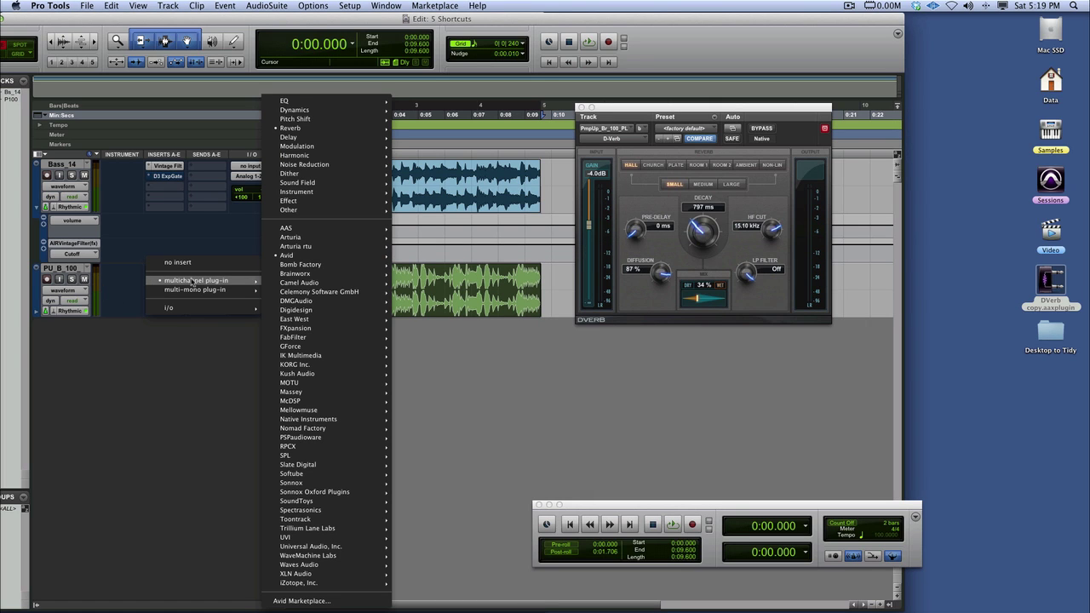
{"action": "mouse_move", "coordinate": [309, 257]}
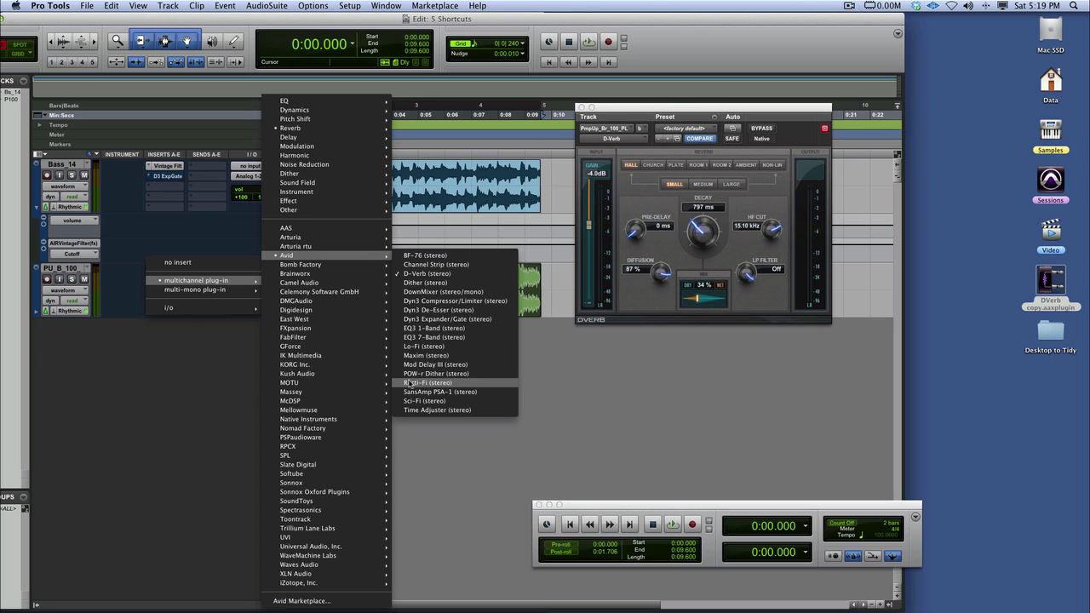
{"action": "key", "text": "Escape"}
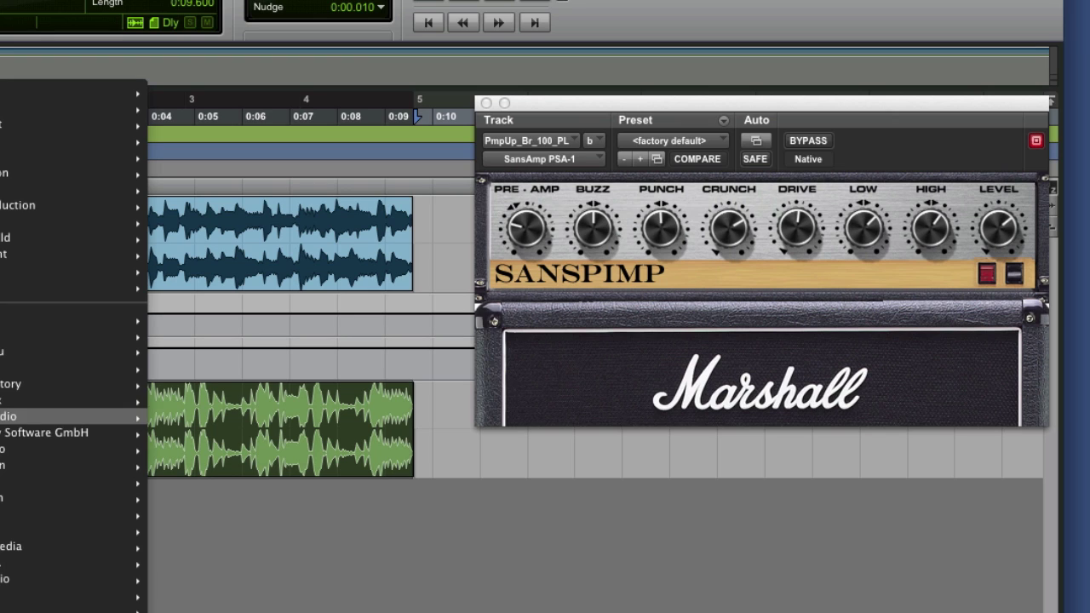
Swap the SansAmp PSA-1 insert back to D-Verb (stereo).
{"action": "mouse_move", "coordinate": [12, 368]}
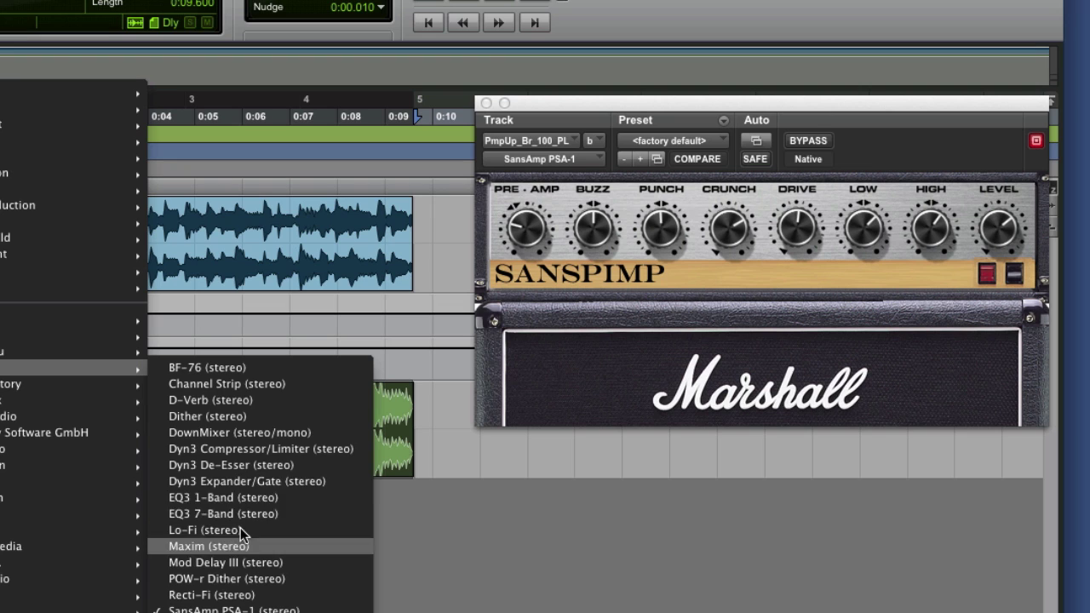
{"action": "left_click", "coordinate": [247, 401]}
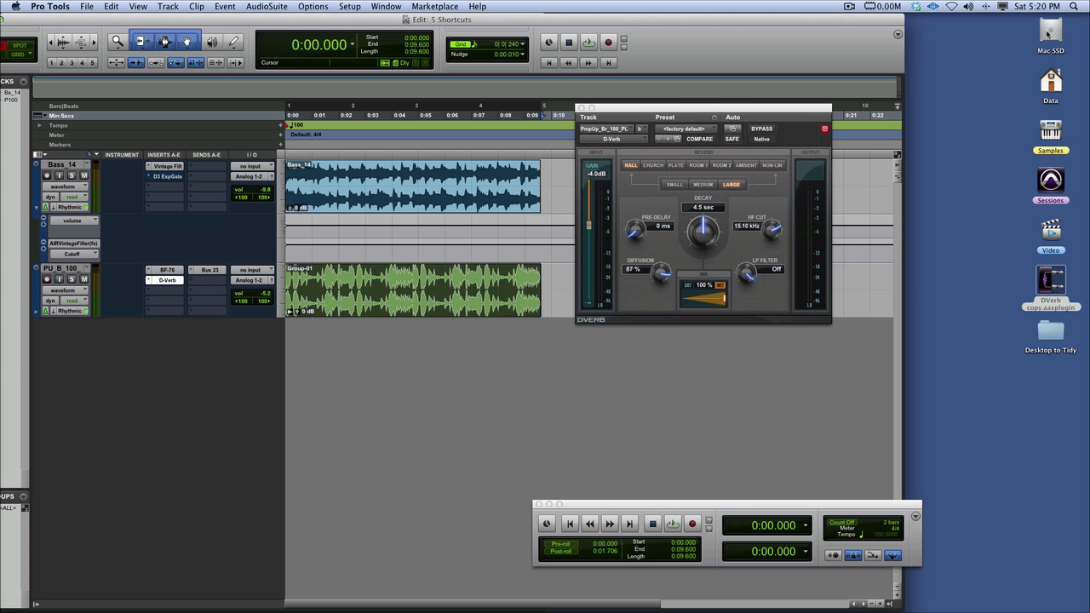
Browse from Mac SSD to Library > Application Support > Avid > Audio > Plug-Ins and select DVerb.aaxplugin.
{"action": "double_click", "coordinate": [1048, 33]}
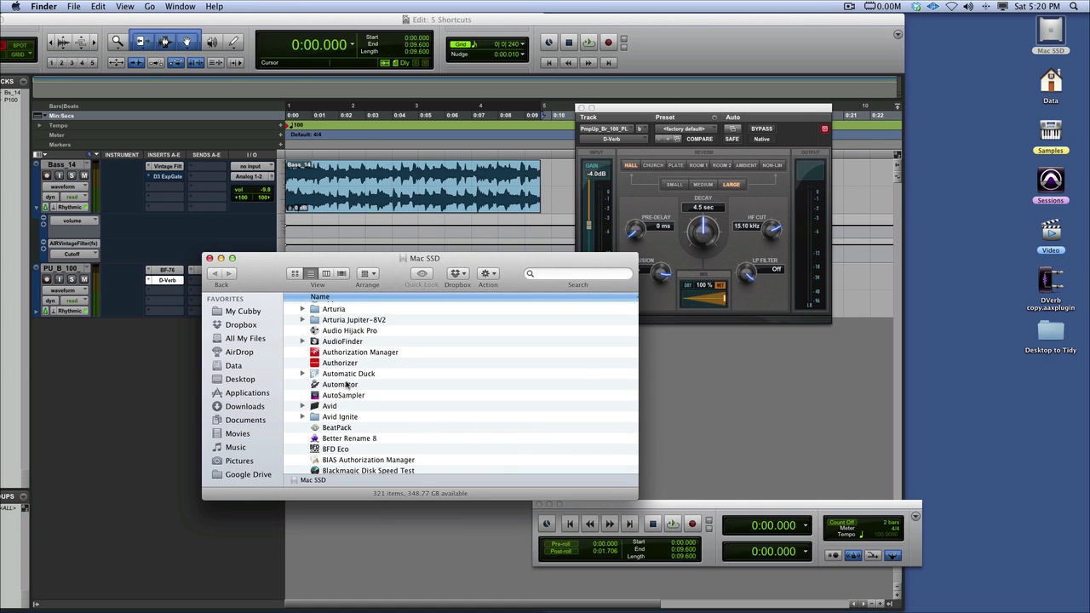
{"action": "left_click", "coordinate": [330, 407]}
{"action": "double_click", "coordinate": [329, 407]}
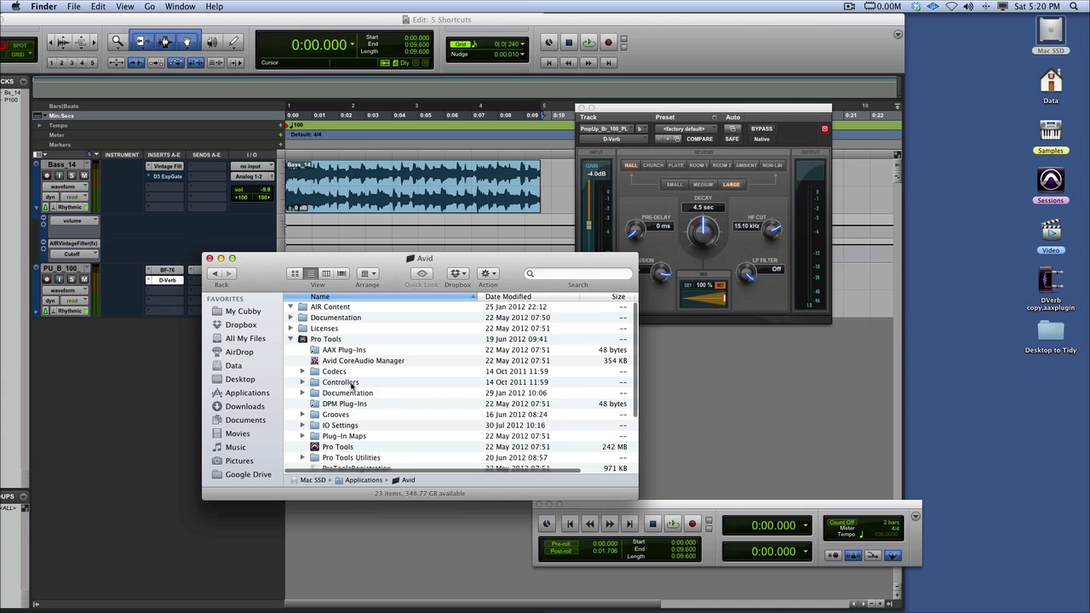
{"action": "double_click", "coordinate": [329, 353]}
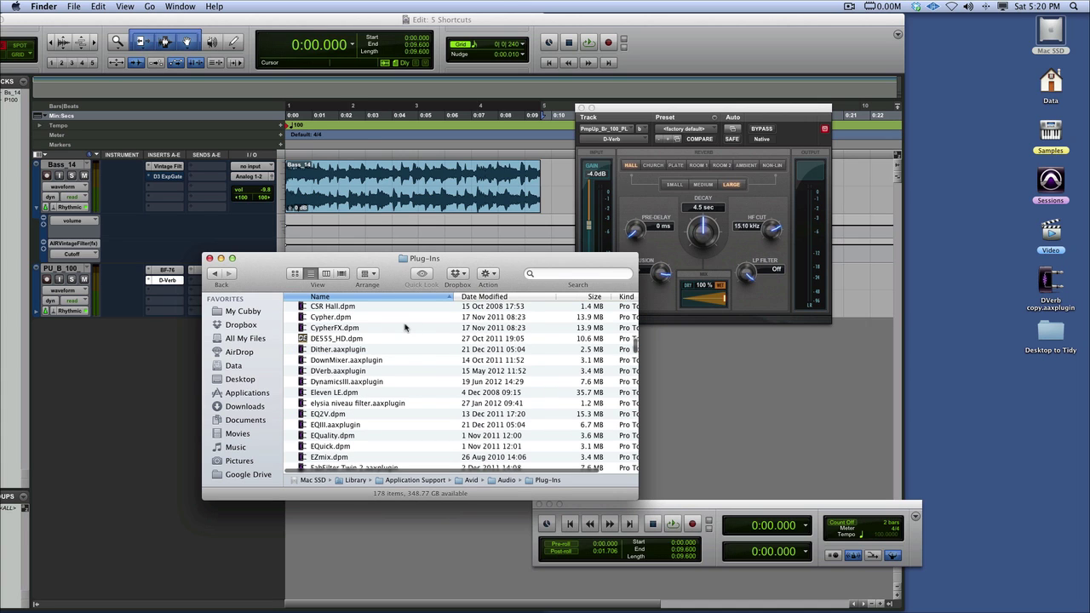
{"action": "left_click", "coordinate": [337, 372]}
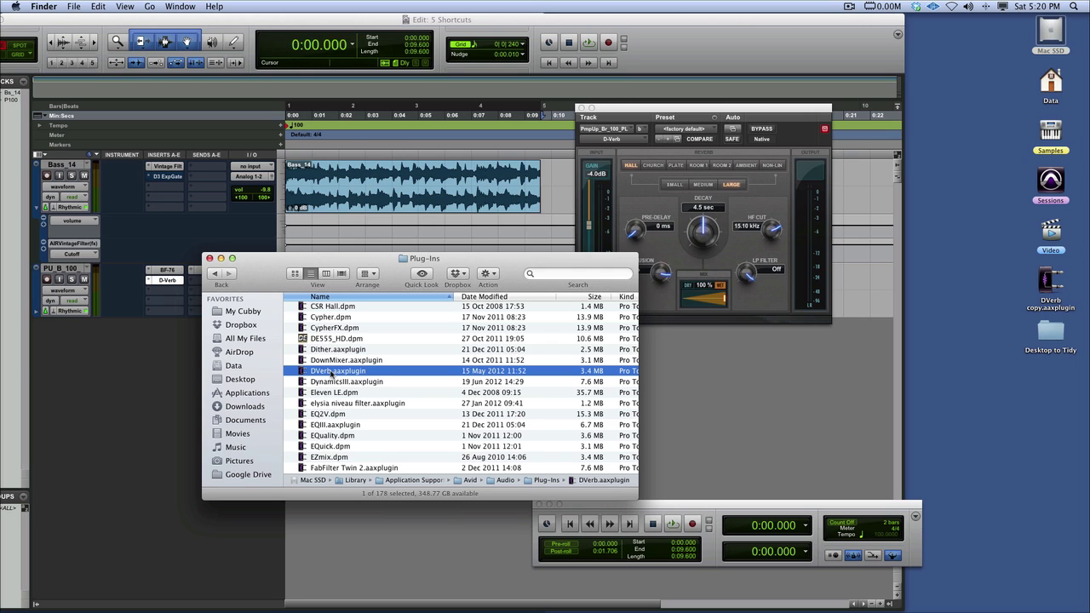
Minimize the Plug-Ins window and bring up actions for the desktop's DVerb copy.aaxplugin.
{"action": "right_click", "coordinate": [333, 374]}
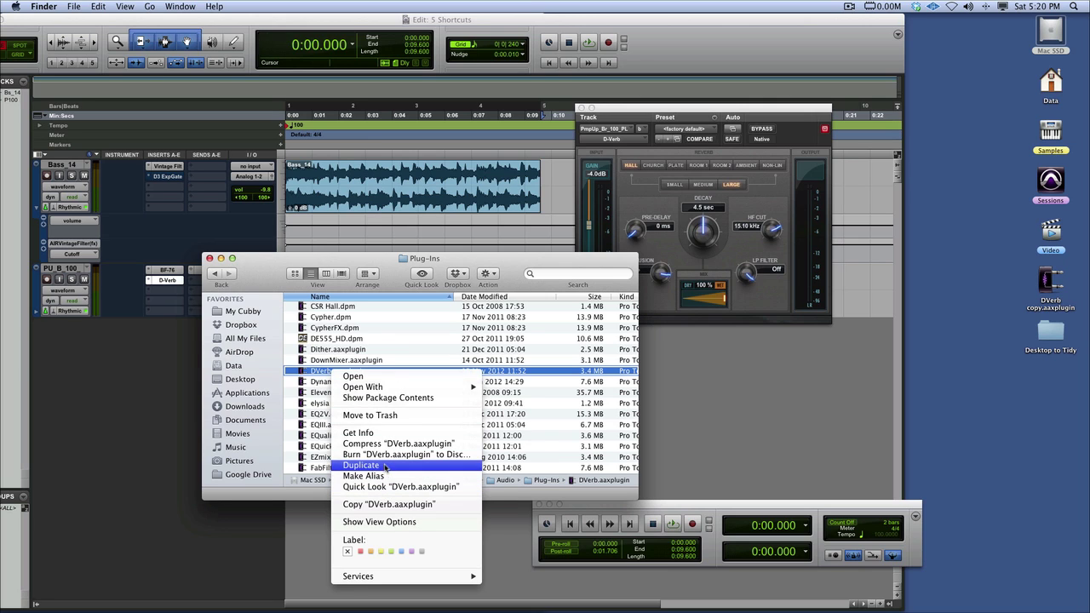
{"action": "left_click", "coordinate": [1032, 323]}
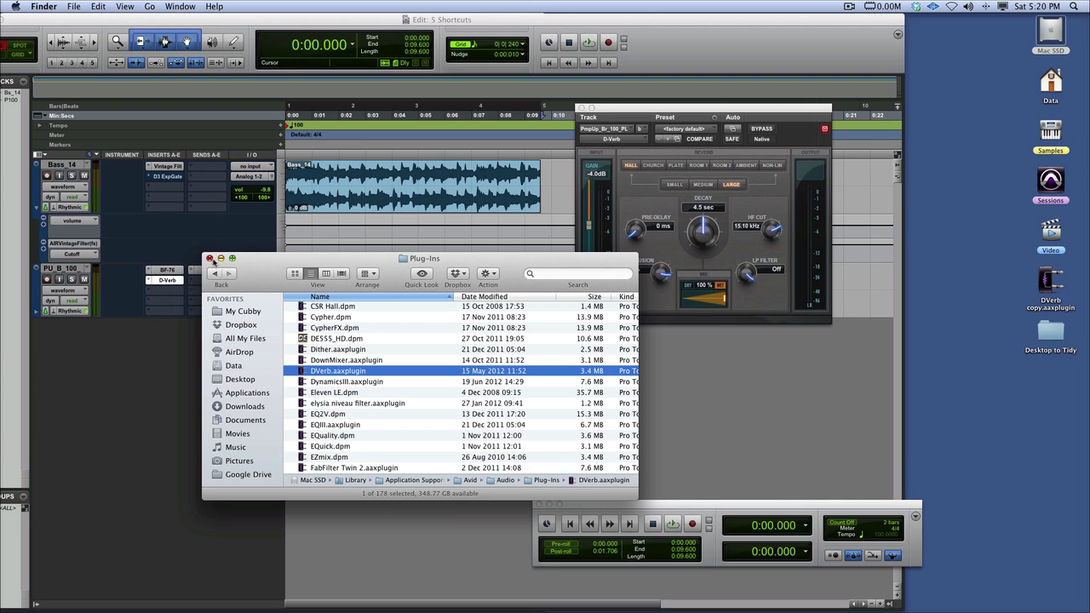
{"action": "left_click", "coordinate": [220, 259]}
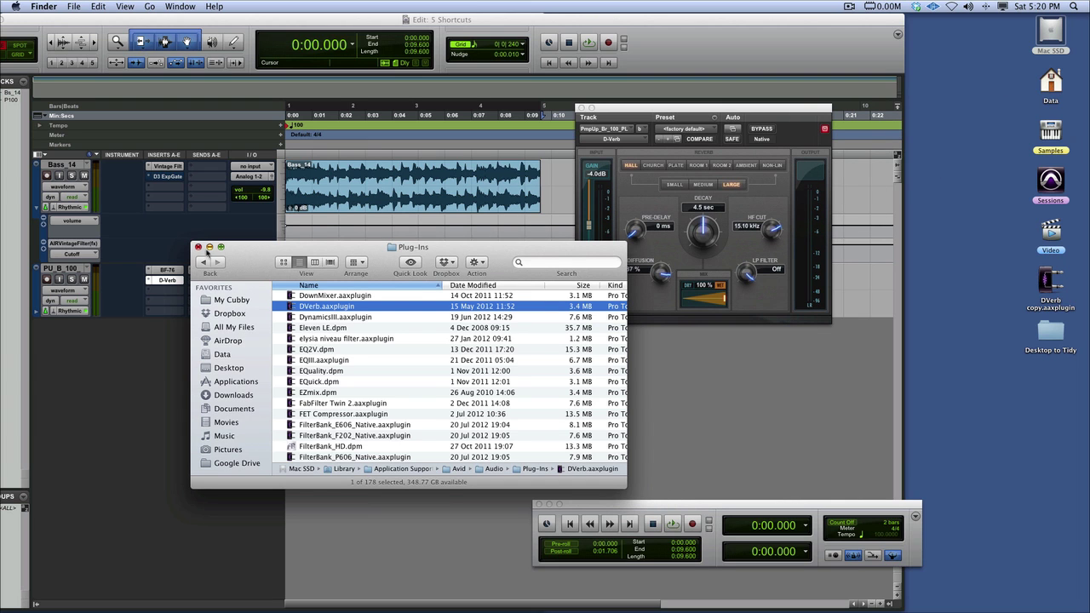
{"action": "left_click", "coordinate": [209, 248]}
{"action": "right_click", "coordinate": [1042, 283]}
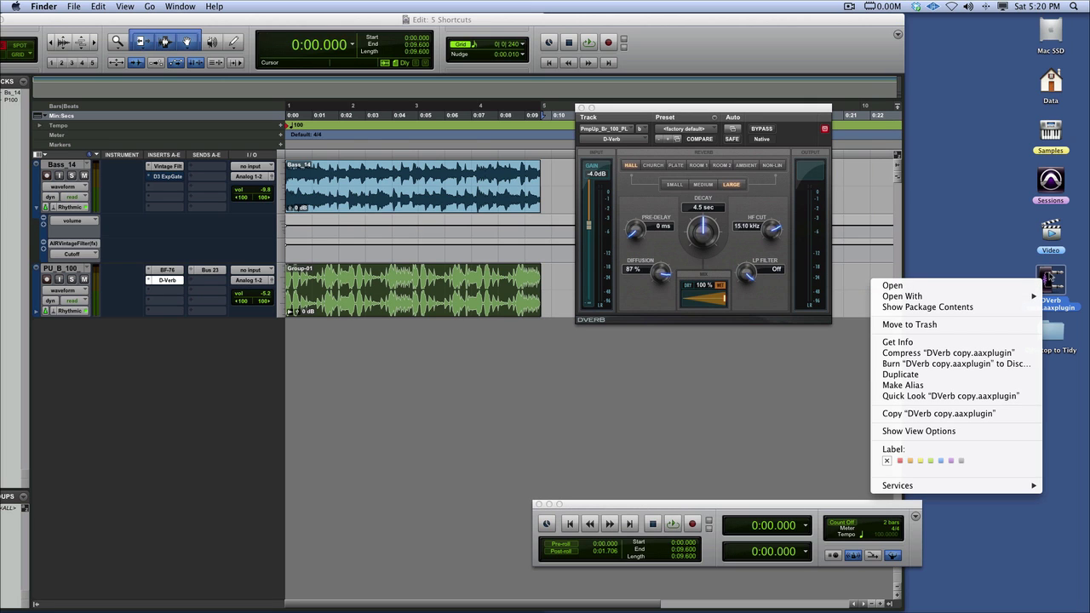
Show the DVerb copy.aaxplugin package contents with Contents and Resources expanded and Images collapsed.
{"action": "left_click", "coordinate": [948, 309]}
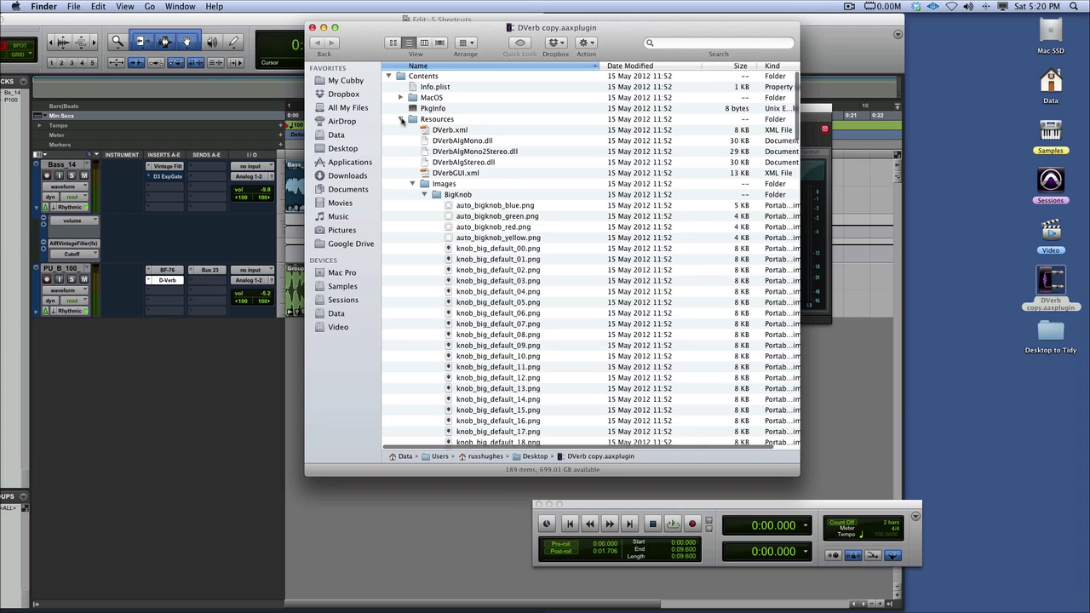
{"action": "left_click", "coordinate": [401, 119]}
{"action": "left_click", "coordinate": [390, 76]}
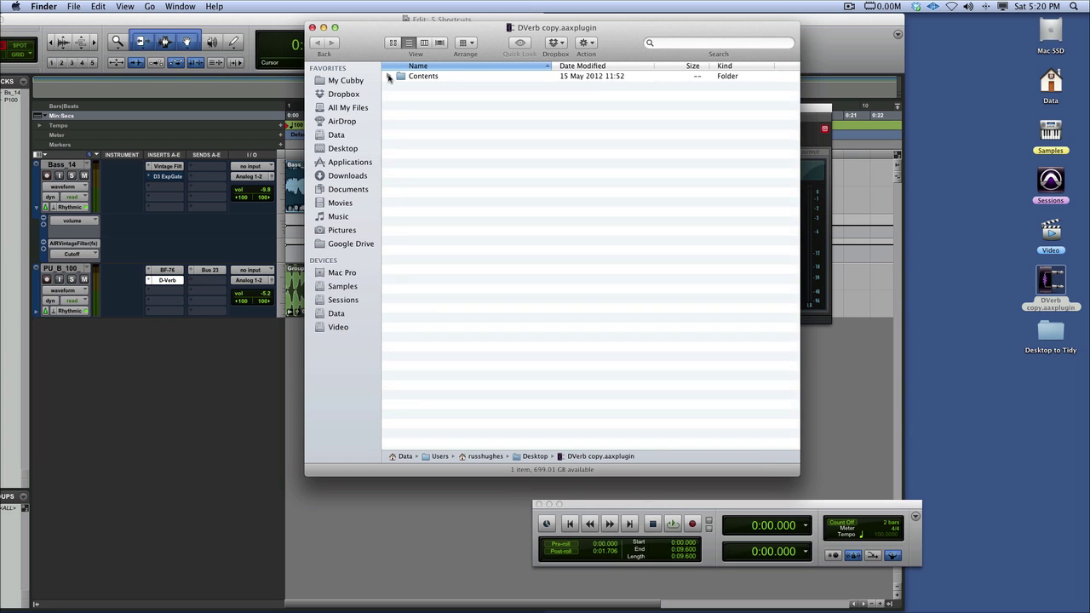
{"action": "left_click", "coordinate": [389, 77]}
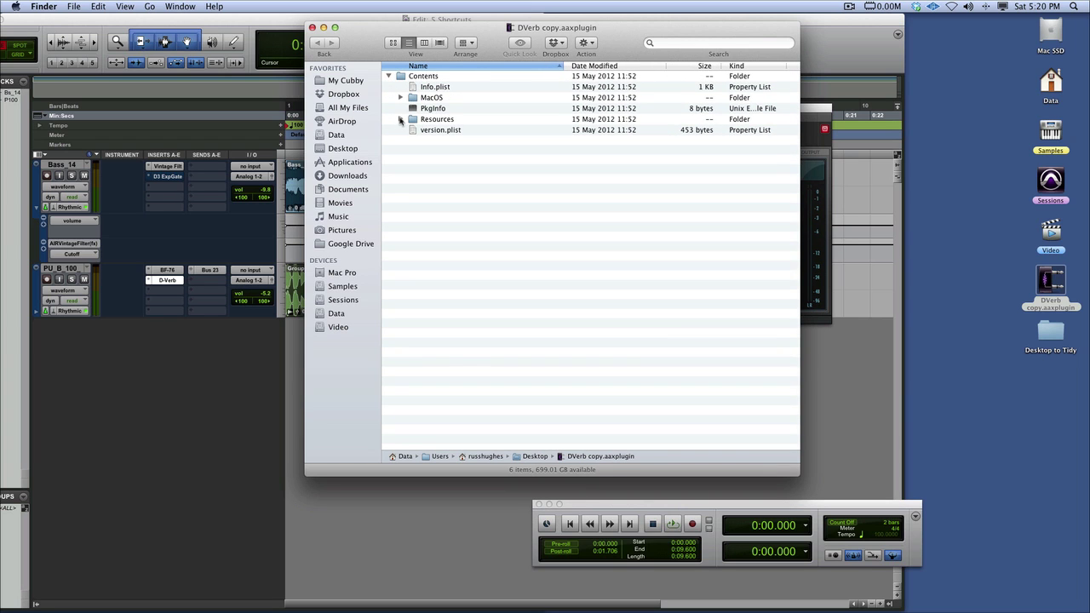
{"action": "left_click", "coordinate": [402, 120]}
{"action": "left_click", "coordinate": [414, 184]}
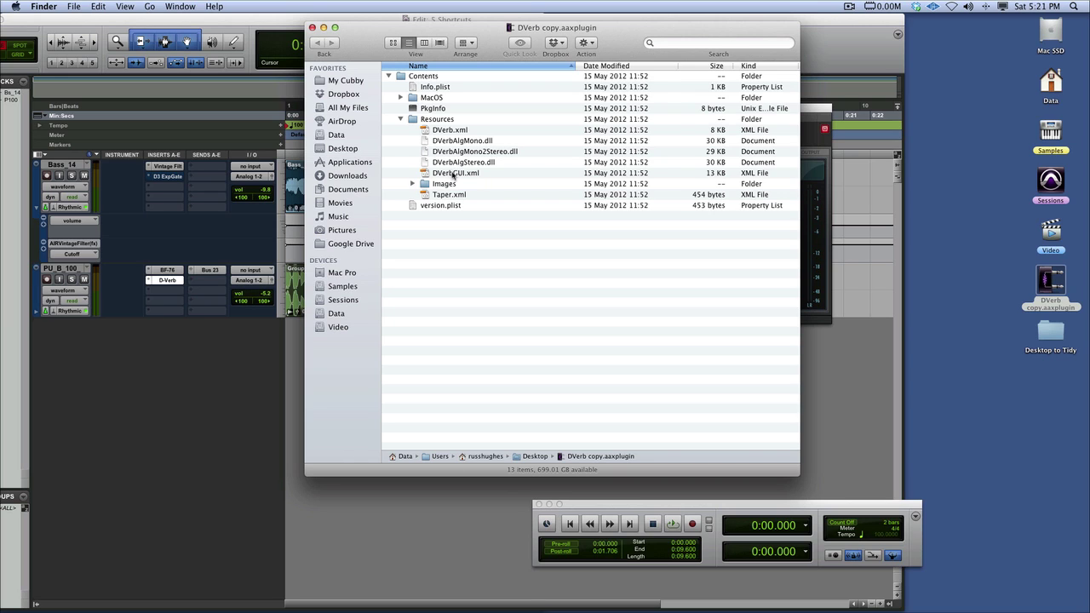
{"action": "left_click", "coordinate": [451, 173]}
{"action": "right_click", "coordinate": [451, 173]}
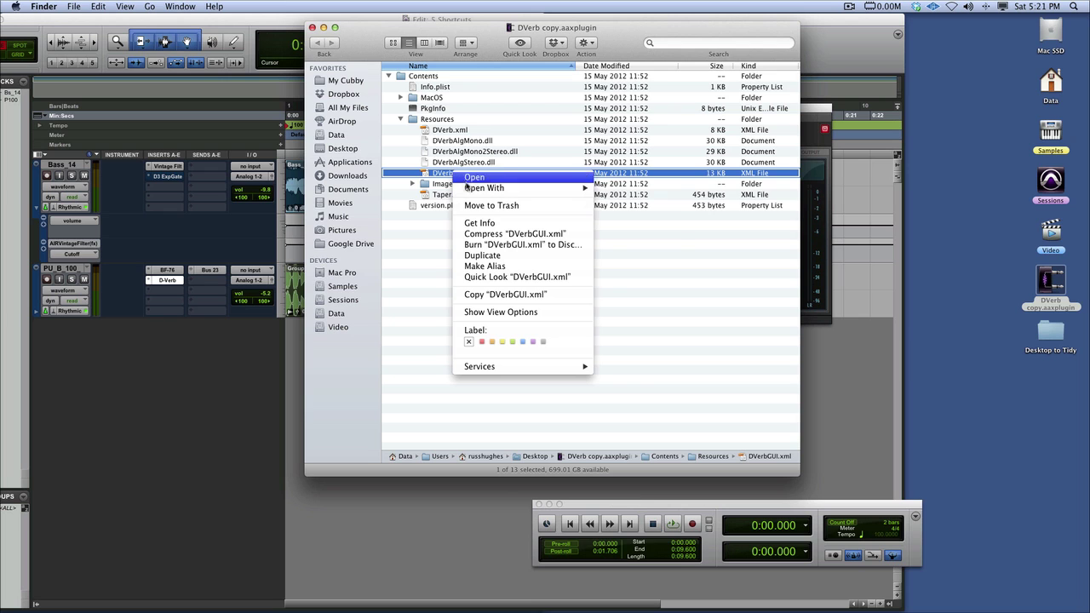
{"action": "mouse_move", "coordinate": [512, 188]}
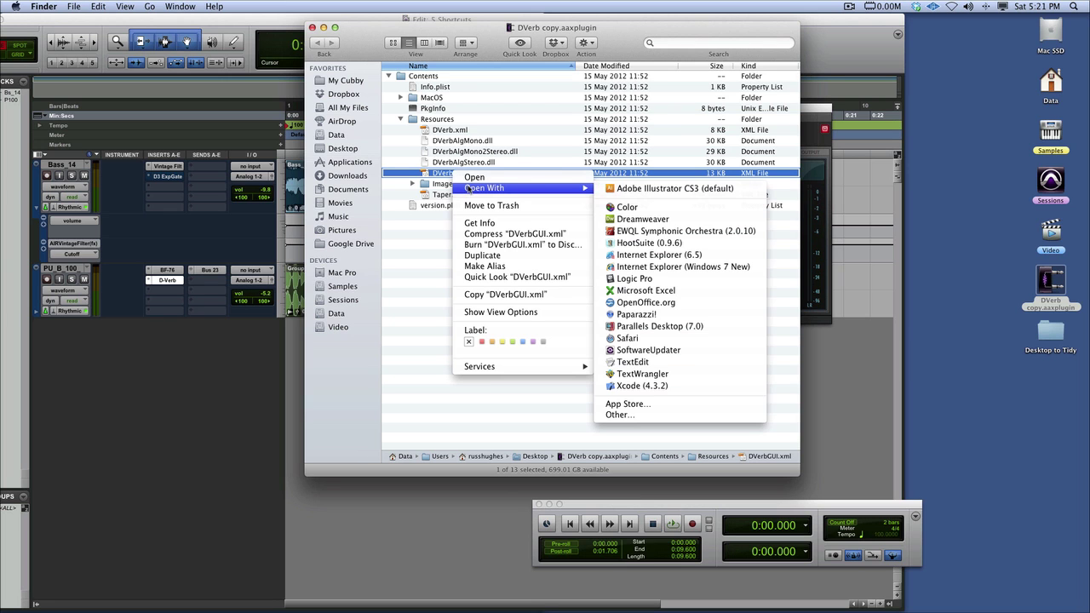
{"action": "left_click", "coordinate": [673, 374]}
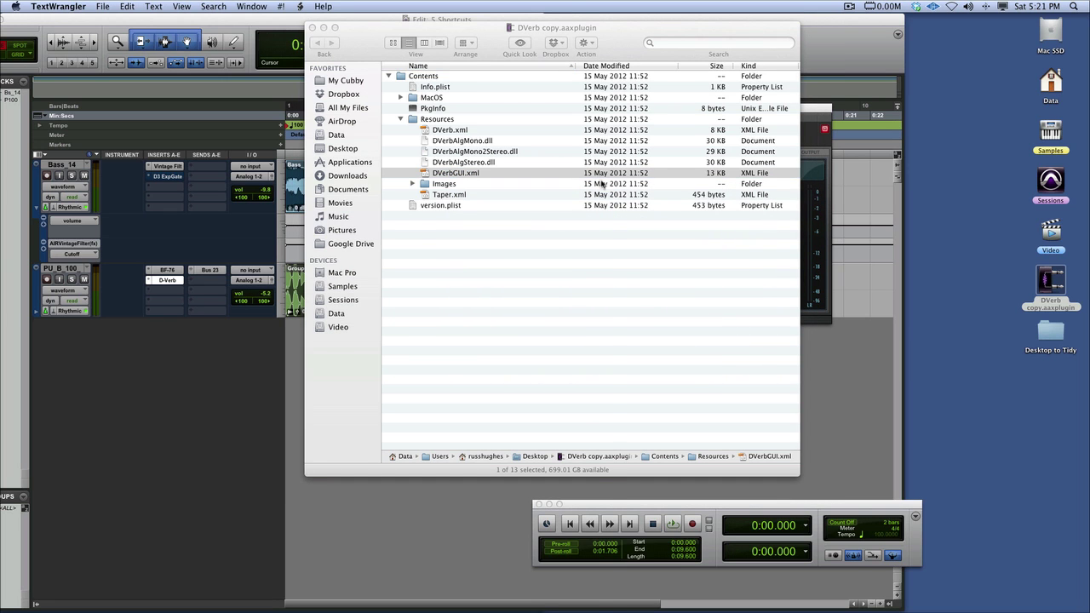
{"action": "scroll", "coordinate": [162, 240], "scroll_direction": "down", "scroll_amount": 8}
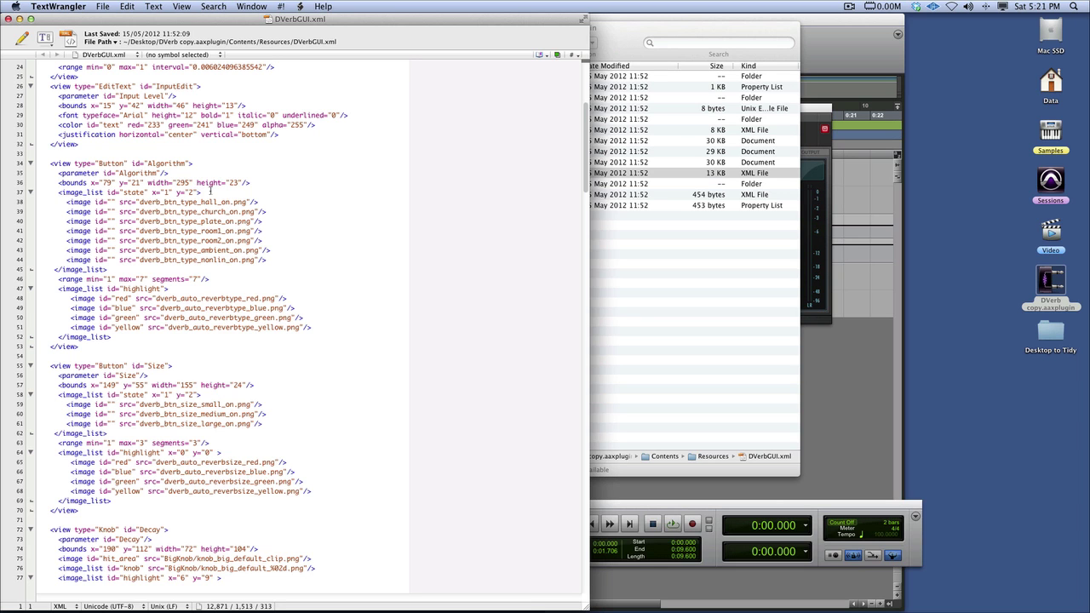
{"action": "scroll", "coordinate": [211, 192], "scroll_direction": "up", "scroll_amount": 8}
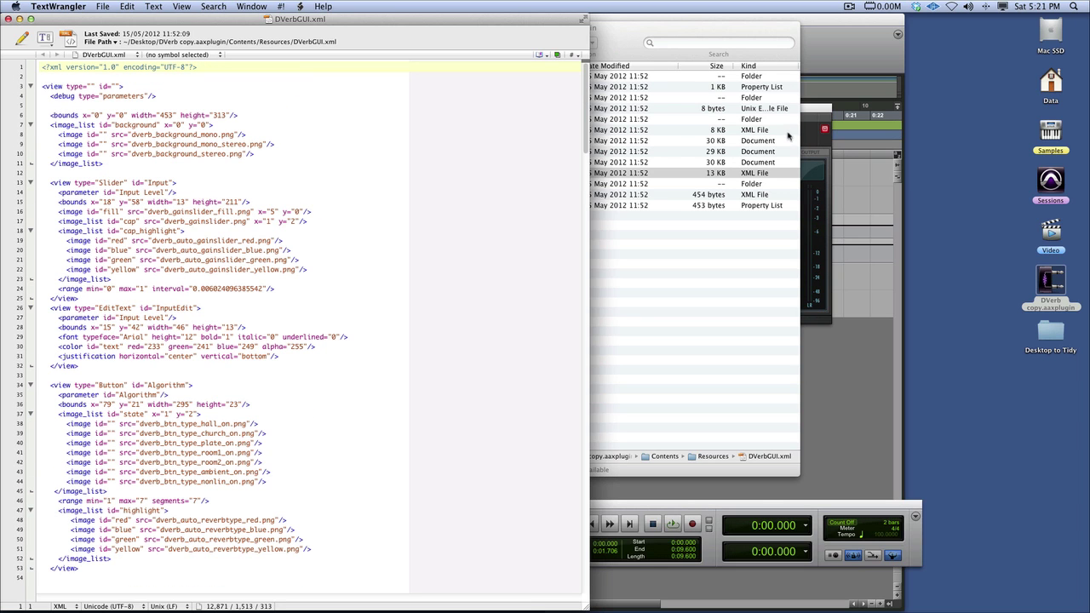
{"action": "scroll", "coordinate": [224, 202], "scroll_direction": "down", "scroll_amount": 15}
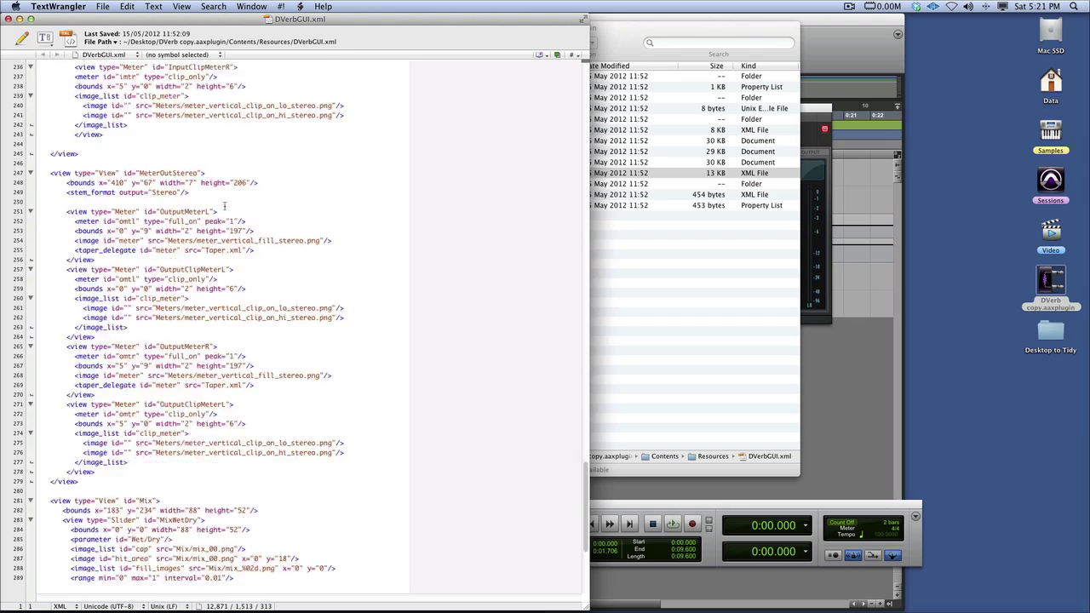
{"action": "scroll", "coordinate": [224, 202], "scroll_direction": "up", "scroll_amount": 20}
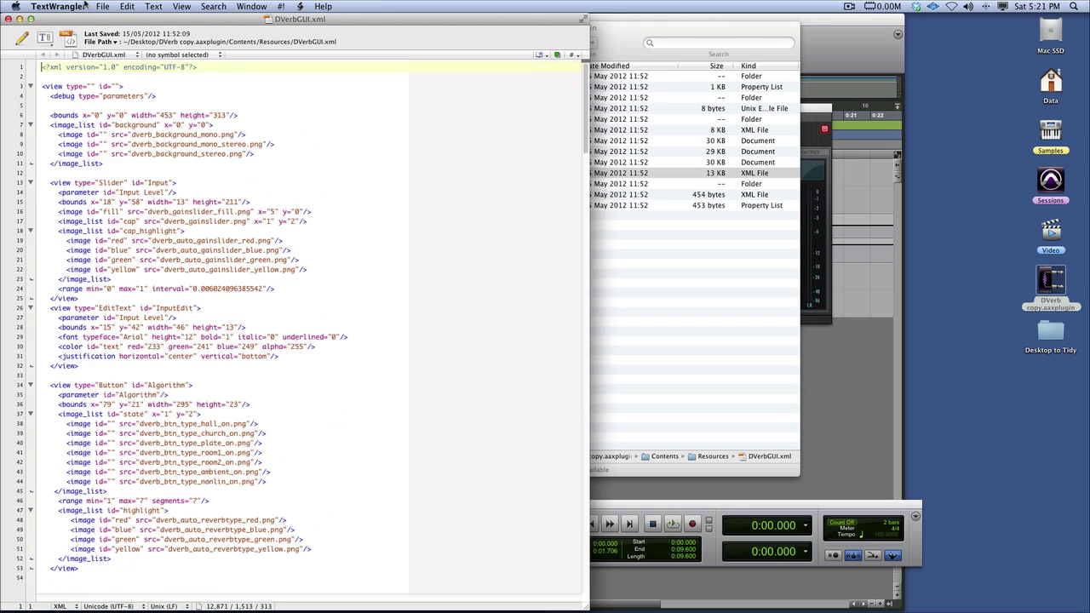
{"action": "left_click", "coordinate": [9, 18]}
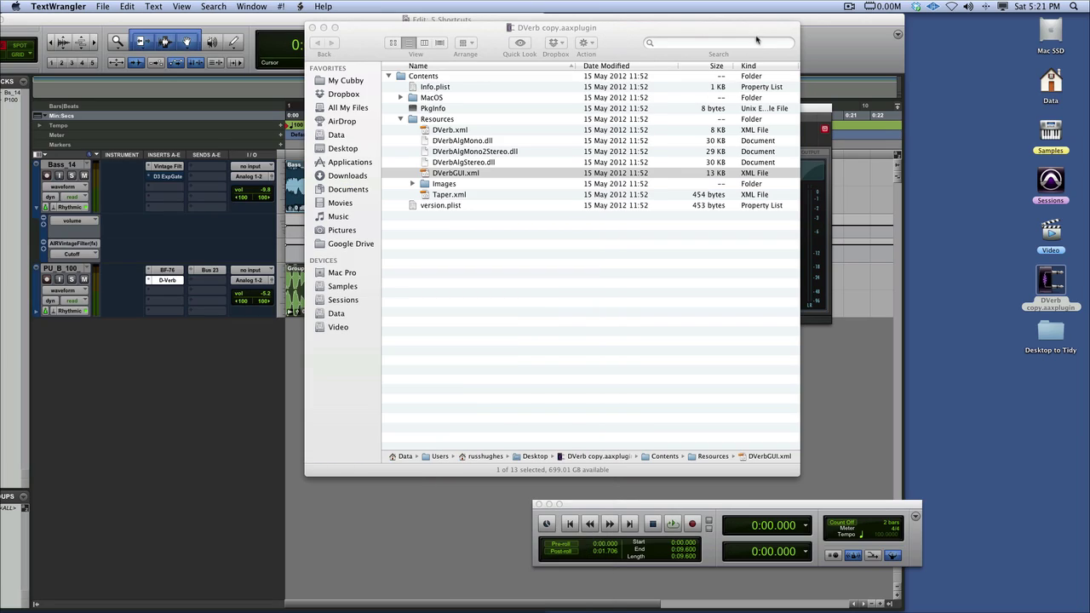
Move the package window aside and expand Images and its BigKnob subfolder of knob PNGs.
{"action": "left_click_drag", "start_coordinate": [754, 33], "coordinate": [505, 45]}
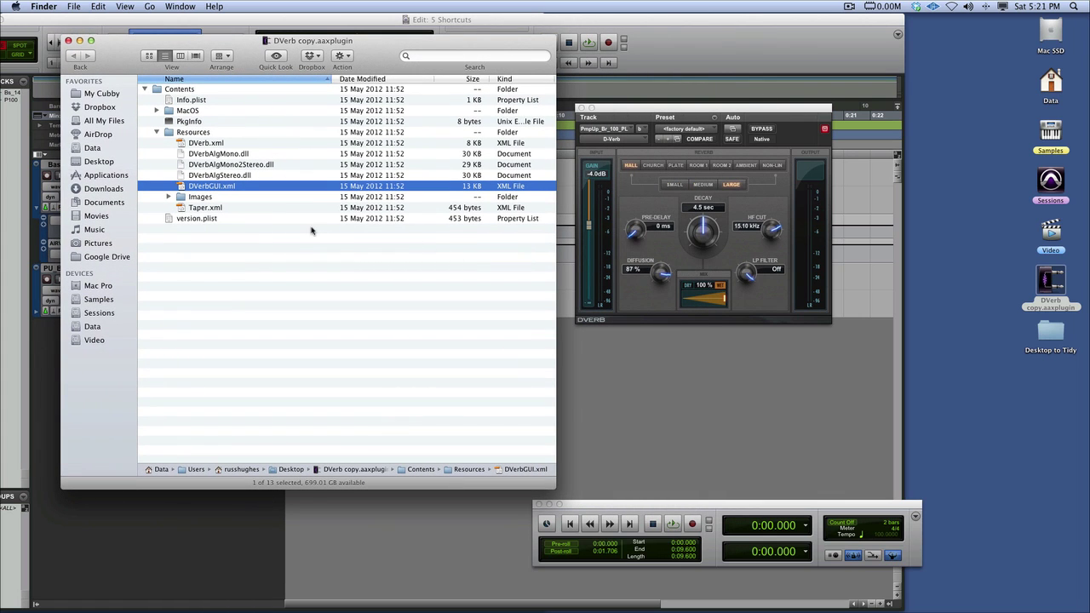
{"action": "left_click", "coordinate": [170, 198], "text": "alt"}
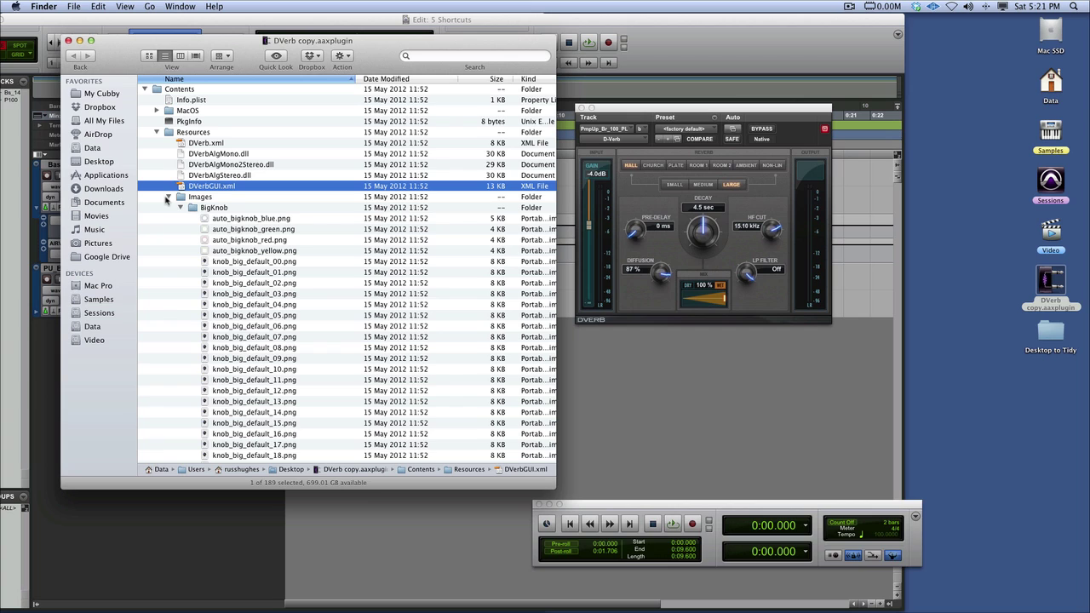
{"action": "left_click", "coordinate": [179, 210]}
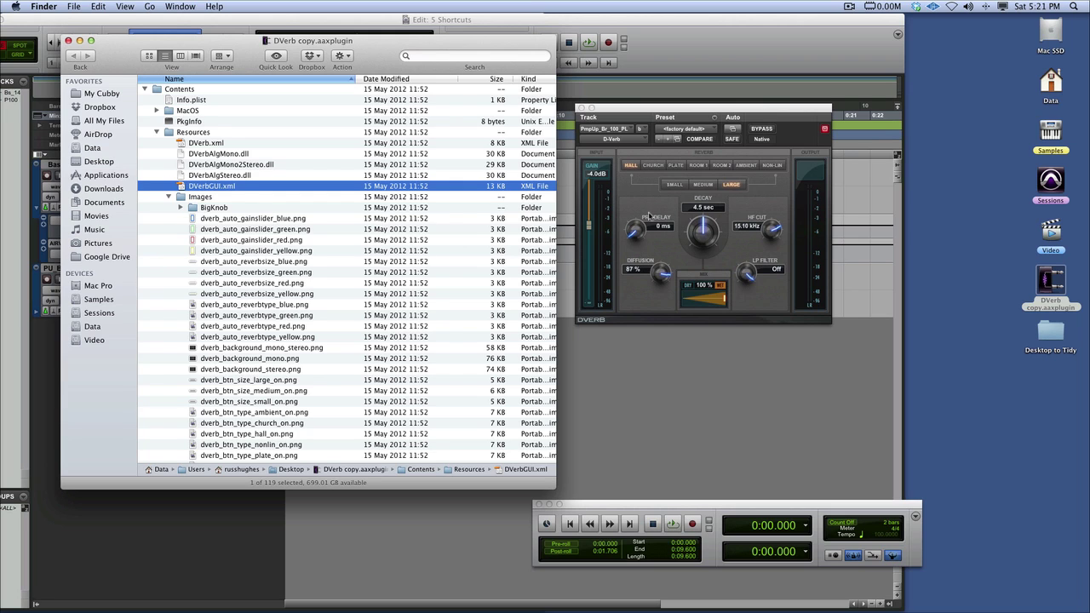
{"action": "left_click", "coordinate": [180, 208]}
Quick Look the knob_big_default frames 00–64, then collapse the BigKnob folder.
{"action": "left_click", "coordinate": [242, 266]}
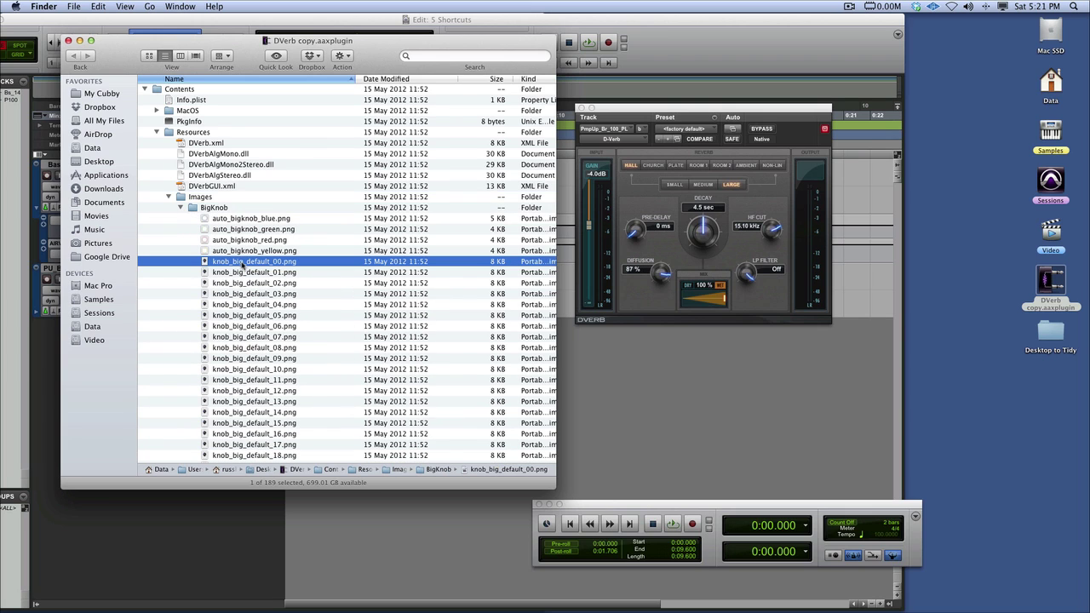
{"action": "key", "text": "space"}
{"action": "key", "text": "Down"}
{"action": "key", "text": "Down"}
{"action": "key", "text": "Down"}
{"action": "key", "text": "Down"}
{"action": "key", "text": "Down"}
{"action": "key", "text": "Down"}
{"action": "key", "text": "Down"}
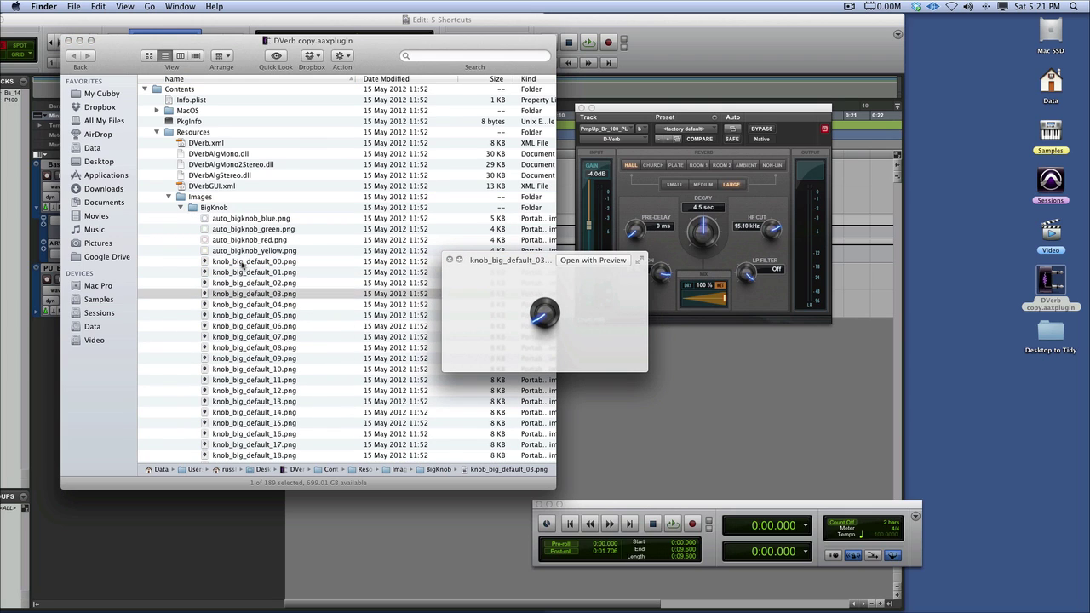
{"action": "key", "text": "Down"}
{"action": "key", "text": "Down"}
{"action": "key", "text": "Down"}
{"action": "key", "text": "Down"}
{"action": "key", "text": "Down"}
{"action": "key", "text": "Down"}
{"action": "key", "text": "Down"}
{"action": "key", "text": "Down"}
{"action": "key", "text": "Down"}
{"action": "key", "text": "Down"}
{"action": "key", "text": "Down"}
{"action": "key", "text": "Down"}
{"action": "key", "text": "Down"}
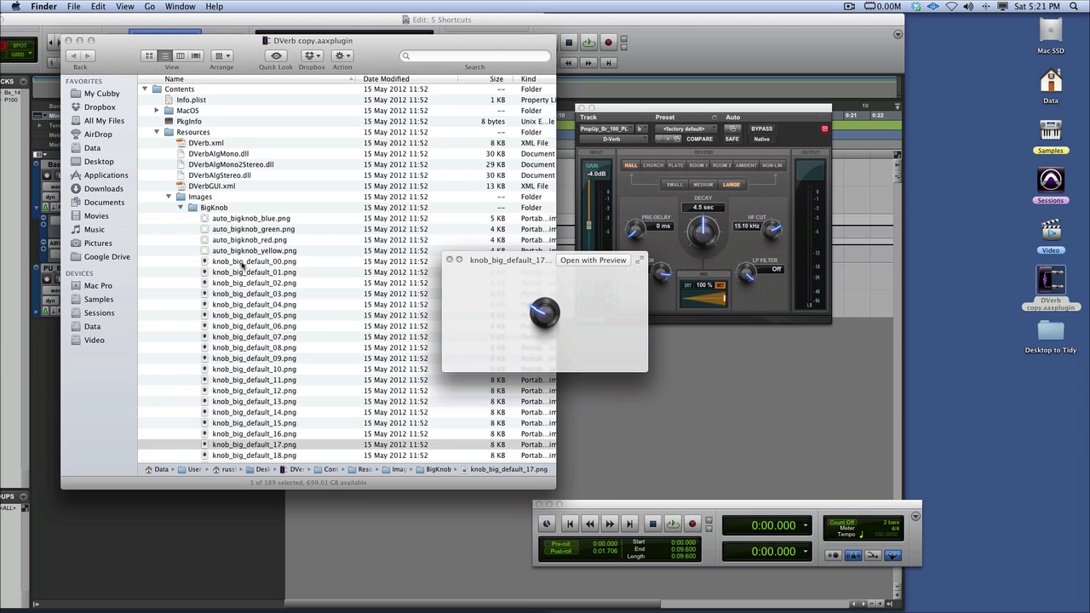
{"action": "key", "text": "Down"}
{"action": "key", "text": "Down"}
{"action": "key", "text": "Down"}
{"action": "key", "text": "Down"}
{"action": "key", "text": "Down"}
{"action": "key", "text": "Down"}
{"action": "key", "text": "Down"}
{"action": "key", "text": "Down"}
{"action": "key", "text": "Down"}
{"action": "key", "text": "Down"}
{"action": "key", "text": "Down"}
{"action": "key", "text": "Down"}
{"action": "key", "text": "Down"}
{"action": "key", "text": "Down"}
{"action": "key", "text": "Down"}
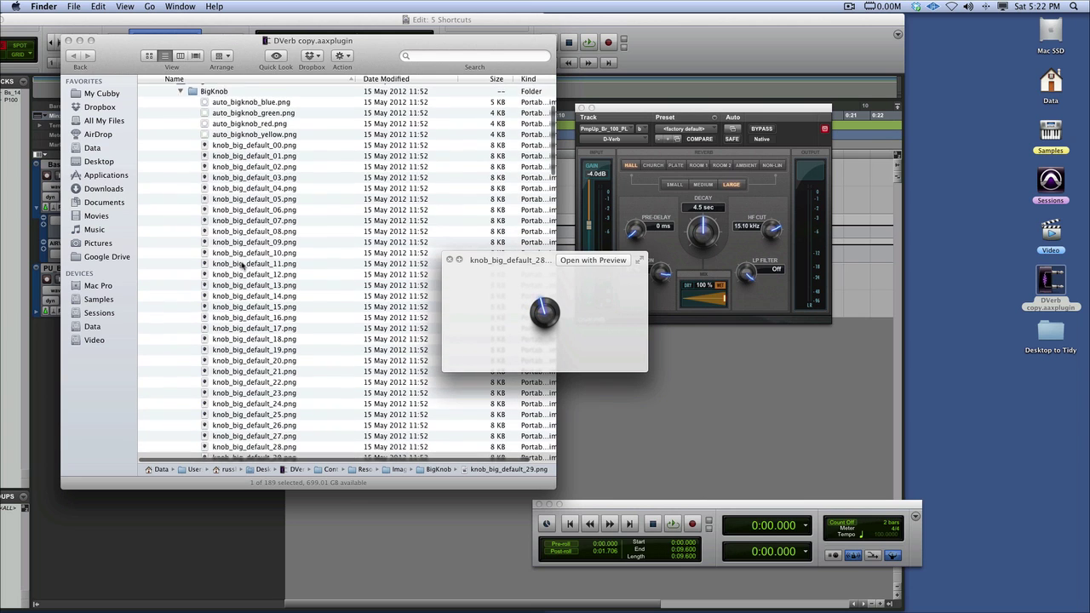
{"action": "key", "text": "Down"}
{"action": "key", "text": "Down"}
{"action": "key", "text": "Down"}
{"action": "key", "text": "Down"}
{"action": "key", "text": "Down"}
{"action": "key", "text": "Down"}
{"action": "key", "text": "Down"}
{"action": "key", "text": "Down"}
{"action": "key", "text": "Down"}
{"action": "key", "text": "Down"}
{"action": "key", "text": "Down"}
{"action": "key", "text": "Down"}
{"action": "key", "text": "Down"}
{"action": "key", "text": "Down"}
{"action": "key", "text": "Down"}
{"action": "key", "text": "Down"}
{"action": "key", "text": "Down"}
{"action": "key", "text": "Down"}
{"action": "key", "text": "Down"}
{"action": "key", "text": "Down"}
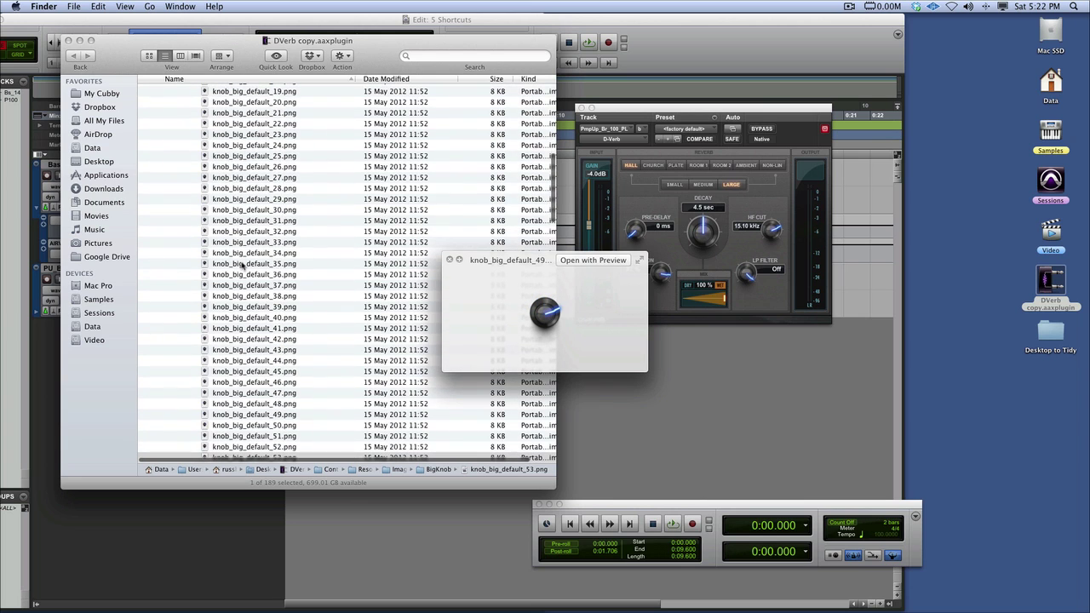
{"action": "key", "text": "Down"}
{"action": "key", "text": "Down"}
{"action": "key", "text": "Down"}
{"action": "key", "text": "Down"}
{"action": "key", "text": "Down"}
{"action": "key", "text": "Down"}
{"action": "key", "text": "Down"}
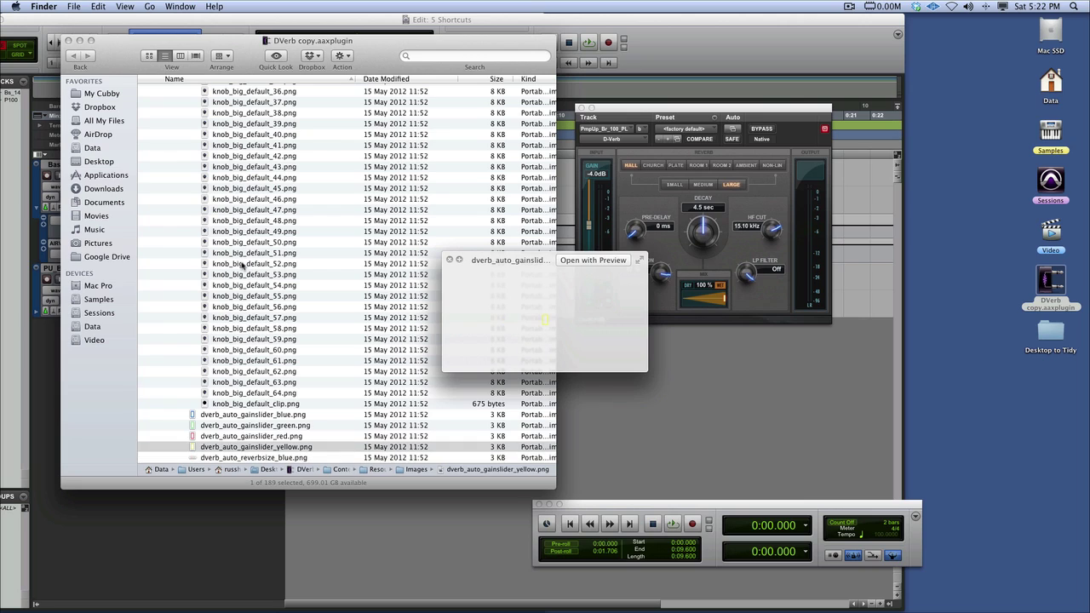
{"action": "key", "text": "Up"}
{"action": "key", "text": "Up"}
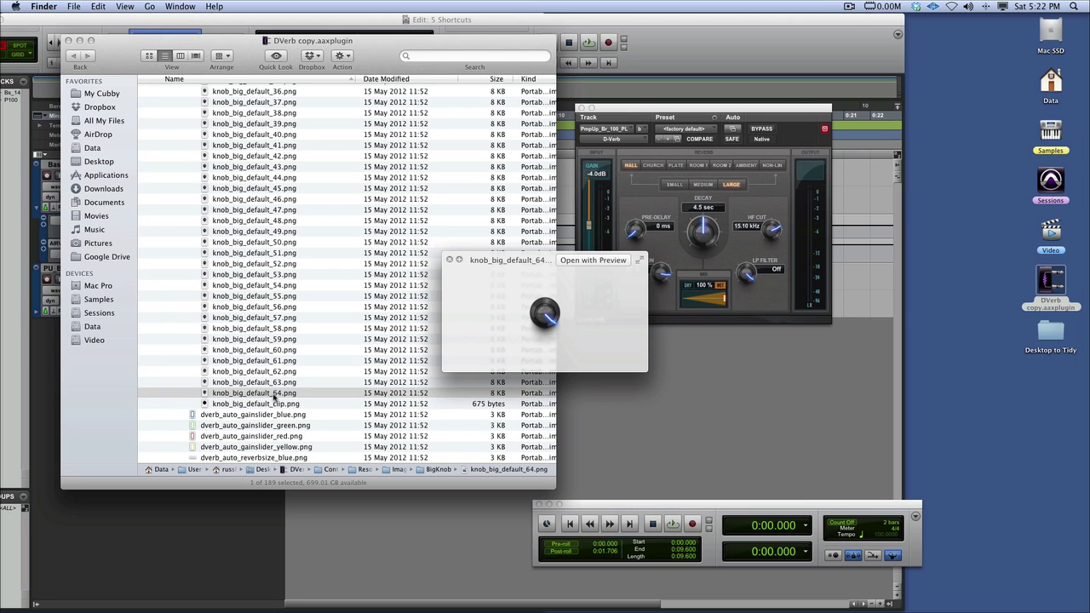
{"action": "scroll", "coordinate": [271, 404], "scroll_direction": "up", "scroll_amount": 15}
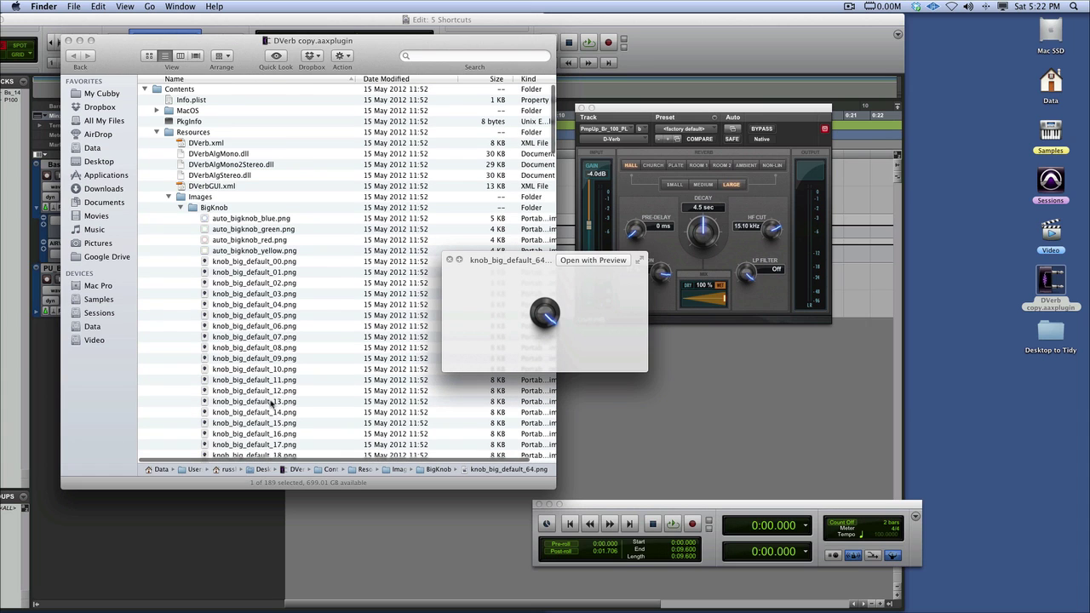
{"action": "left_click", "coordinate": [180, 208]}
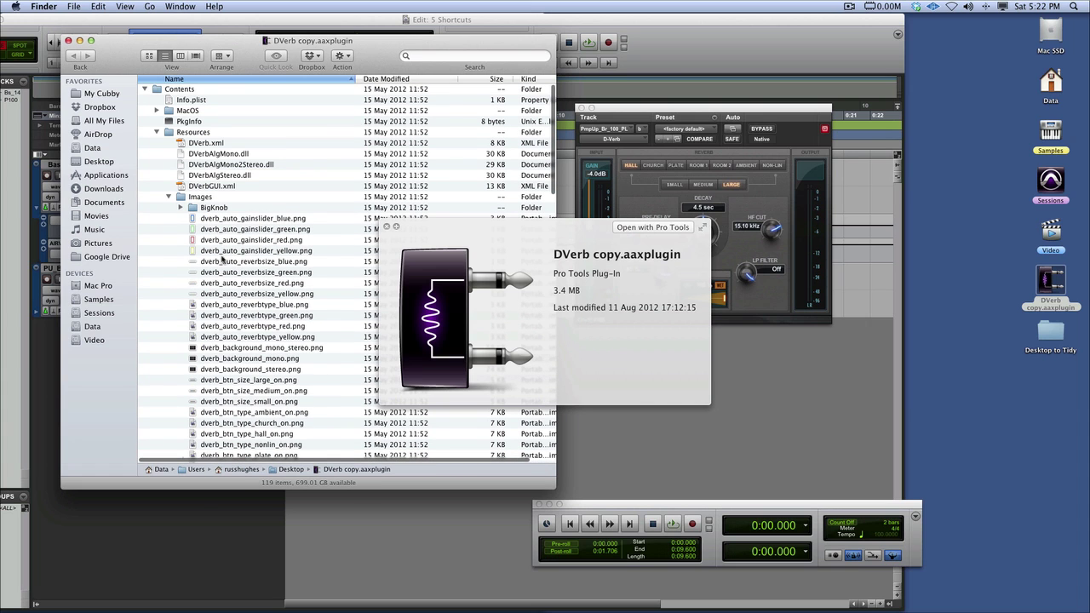
Open dverb_background_stereo.png in Photoshop CS3 and enlarge its document window.
{"action": "left_click", "coordinate": [253, 370]}
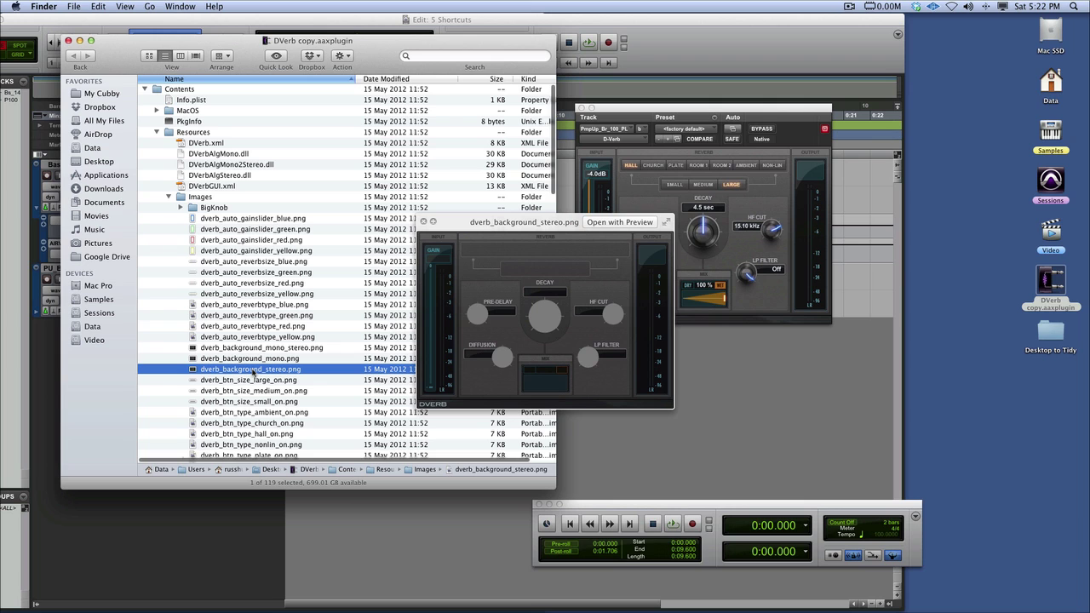
{"action": "right_click", "coordinate": [253, 373]}
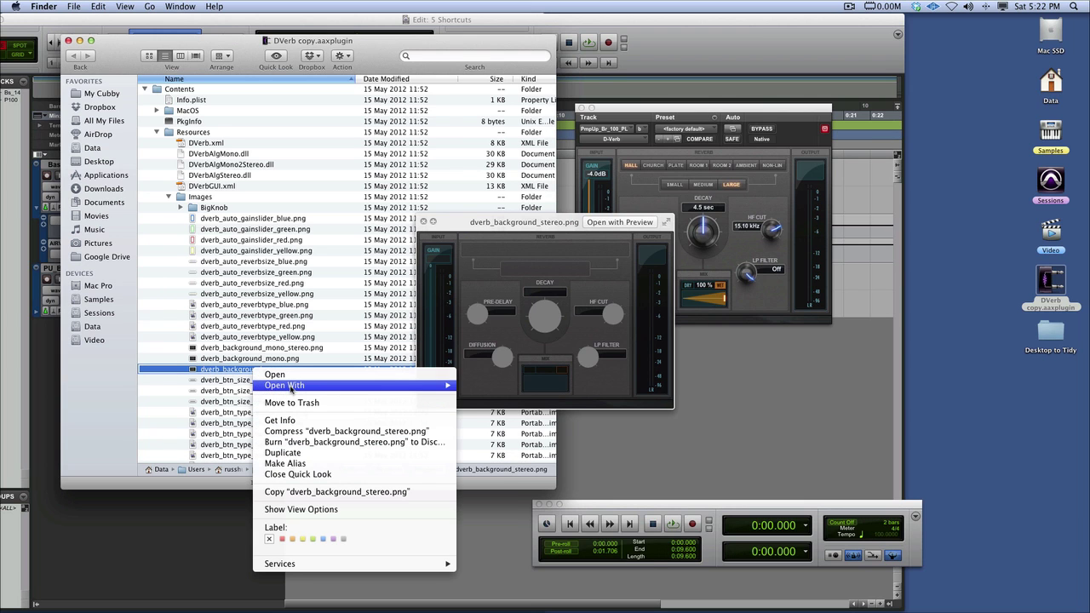
{"action": "mouse_move", "coordinate": [356, 388]}
{"action": "left_click", "coordinate": [499, 403]}
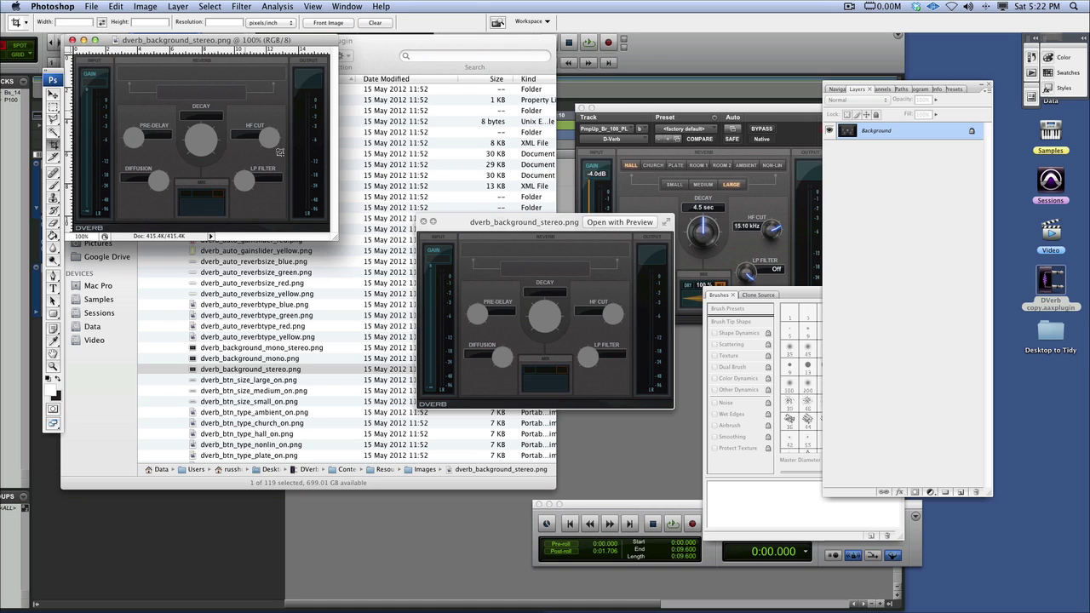
{"action": "left_click_drag", "start_coordinate": [336, 238], "coordinate": [390, 291]}
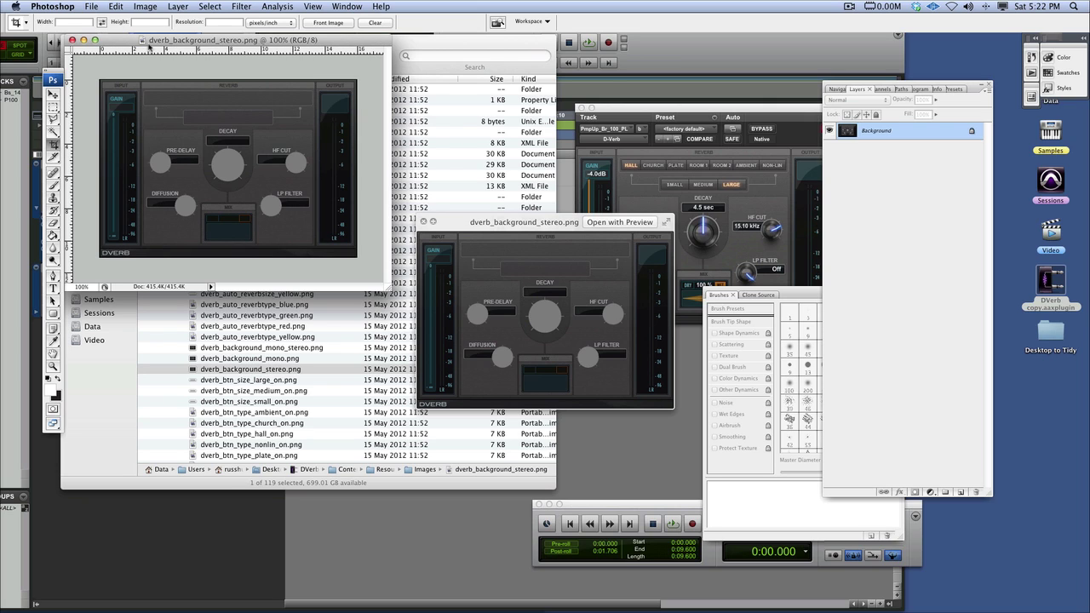
Tint the background green with Hue/Saturation: Hue about -56, Saturation +80, Lightness slightly raised.
{"action": "left_click", "coordinate": [178, 9]}
{"action": "mouse_move", "coordinate": [147, 7]}
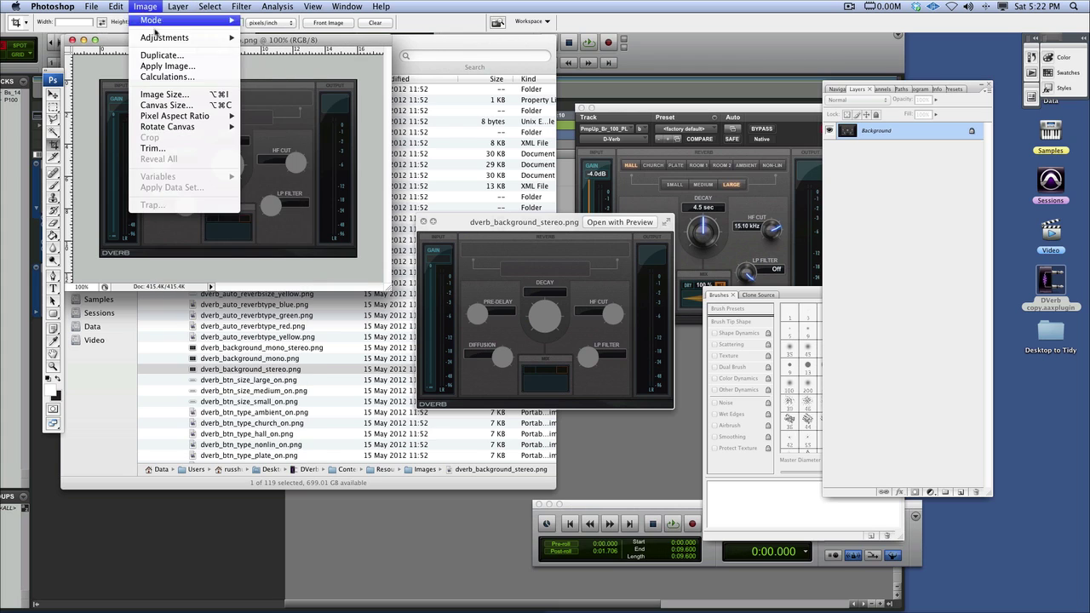
{"action": "mouse_move", "coordinate": [196, 37]}
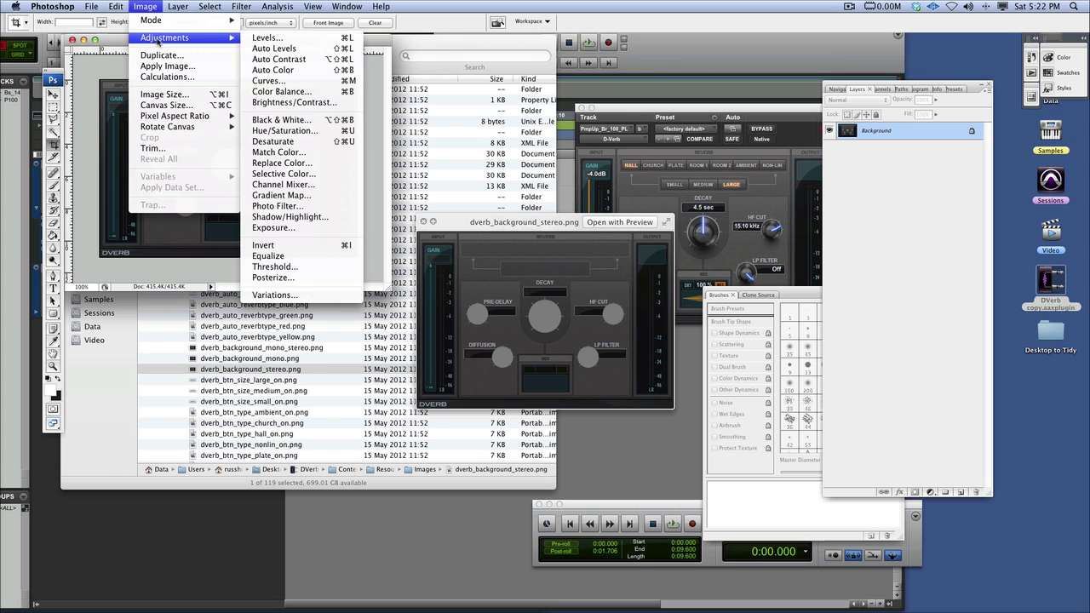
{"action": "left_click", "coordinate": [284, 131]}
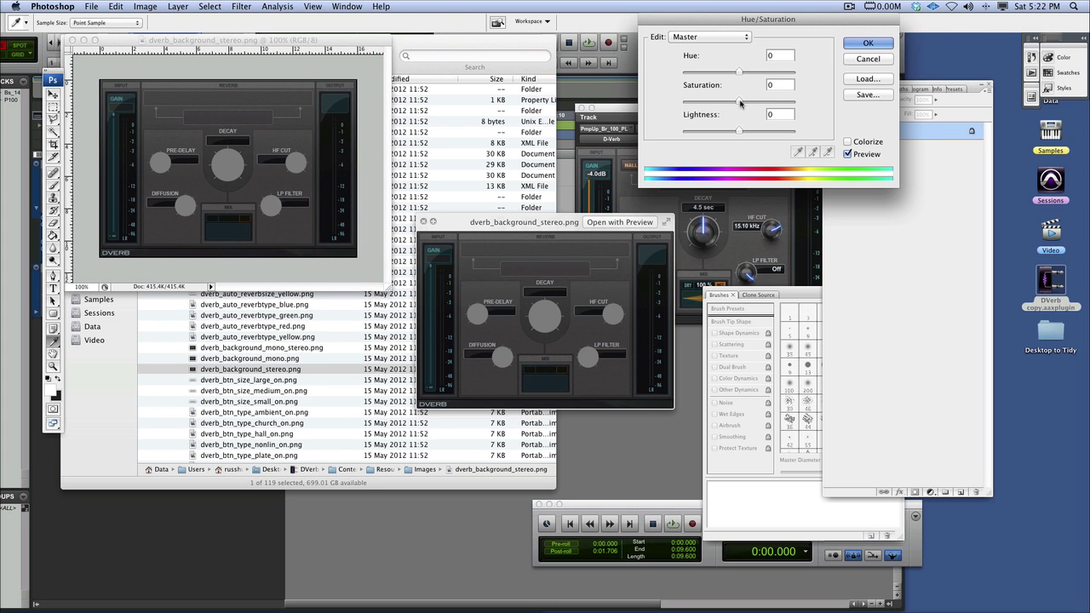
{"action": "left_click_drag", "start_coordinate": [740, 103], "coordinate": [786, 103]}
{"action": "left_click_drag", "start_coordinate": [739, 72], "coordinate": [714, 76]}
{"action": "left_click_drag", "start_coordinate": [740, 132], "coordinate": [743, 132]}
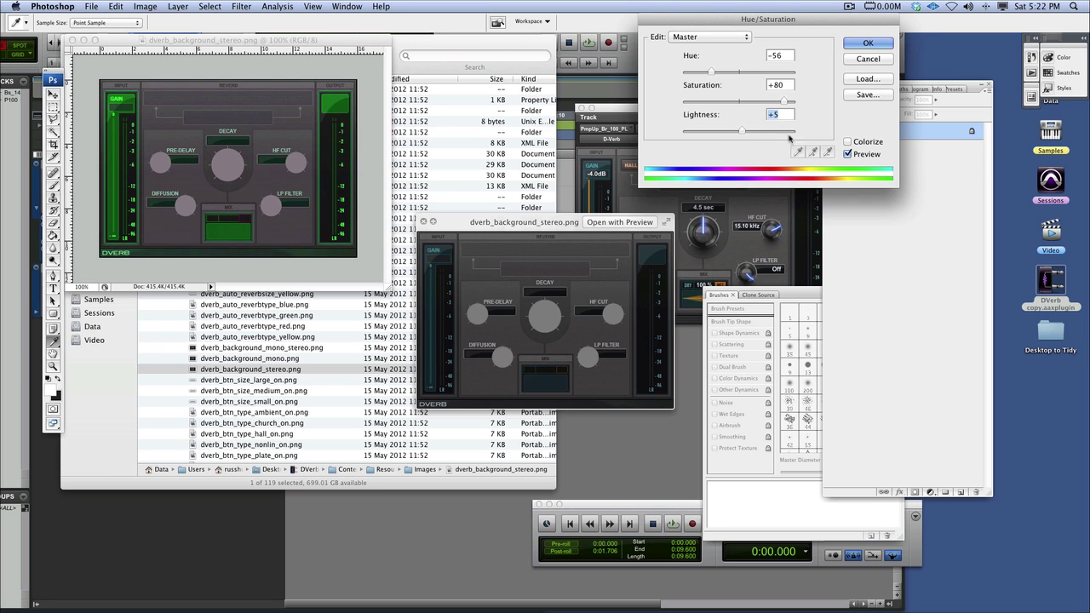
{"action": "left_click", "coordinate": [848, 142]}
{"action": "left_click", "coordinate": [848, 142]}
{"action": "left_click", "coordinate": [863, 42]}
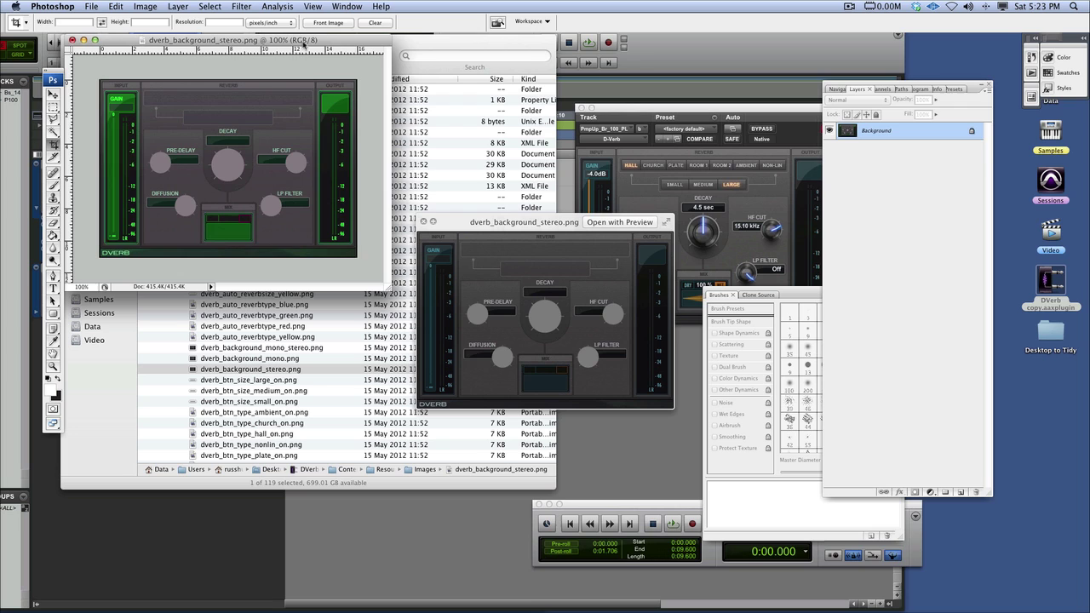
Save the recoloured background image and return to the plug-in's Finder file list.
{"action": "left_click", "coordinate": [92, 7]}
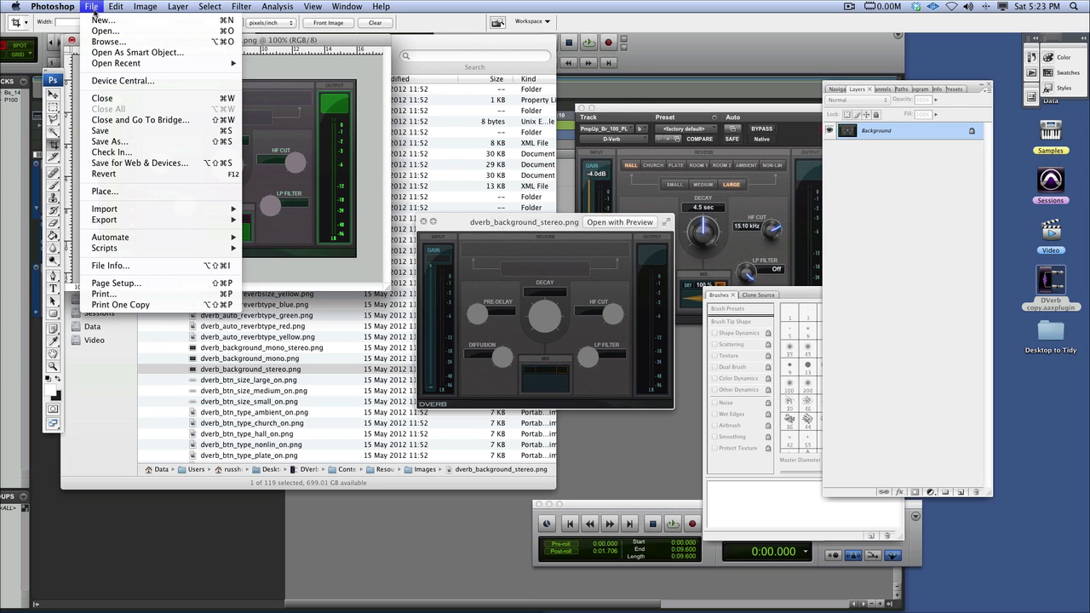
{"action": "left_click", "coordinate": [112, 133]}
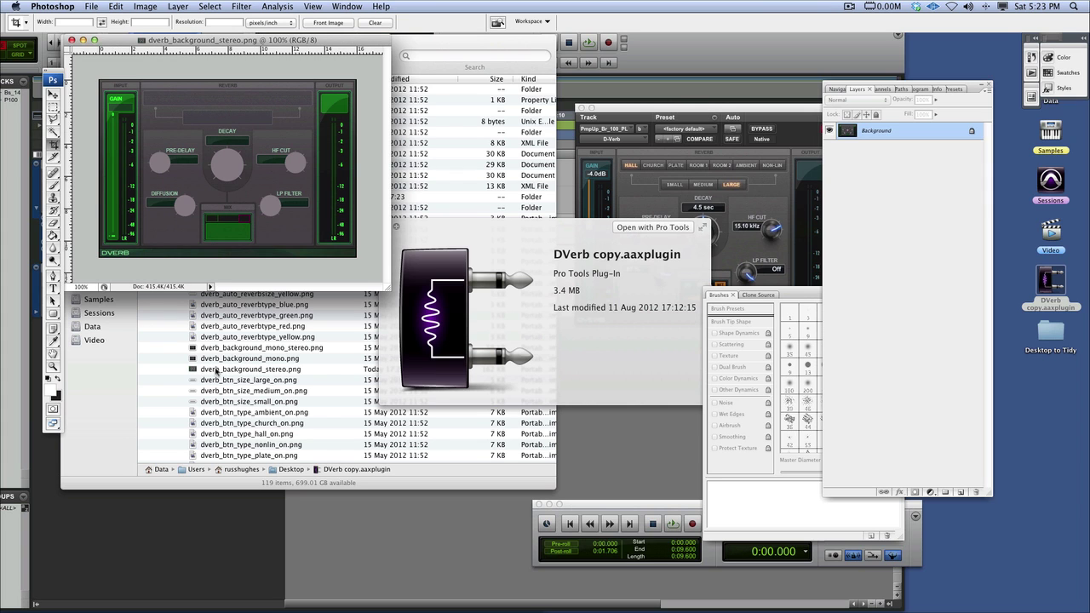
{"action": "left_click", "coordinate": [397, 230]}
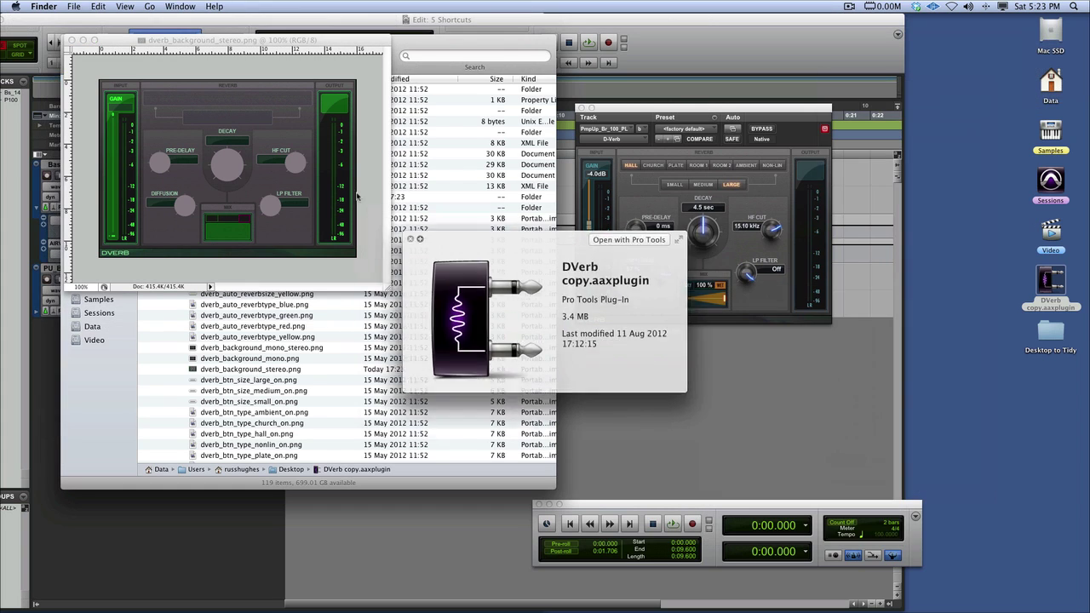
{"action": "left_click", "coordinate": [449, 258]}
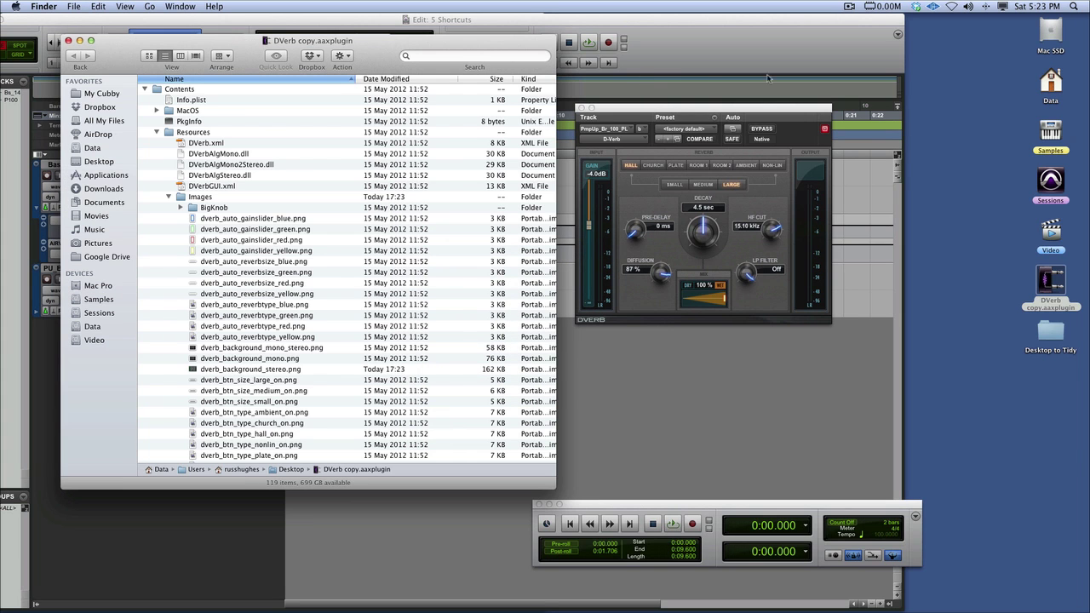
Copy the original DVerb.aaxplugin from Avid's AAX Plug-ins folder onto the desktop.
{"action": "double_click", "coordinate": [1047, 34]}
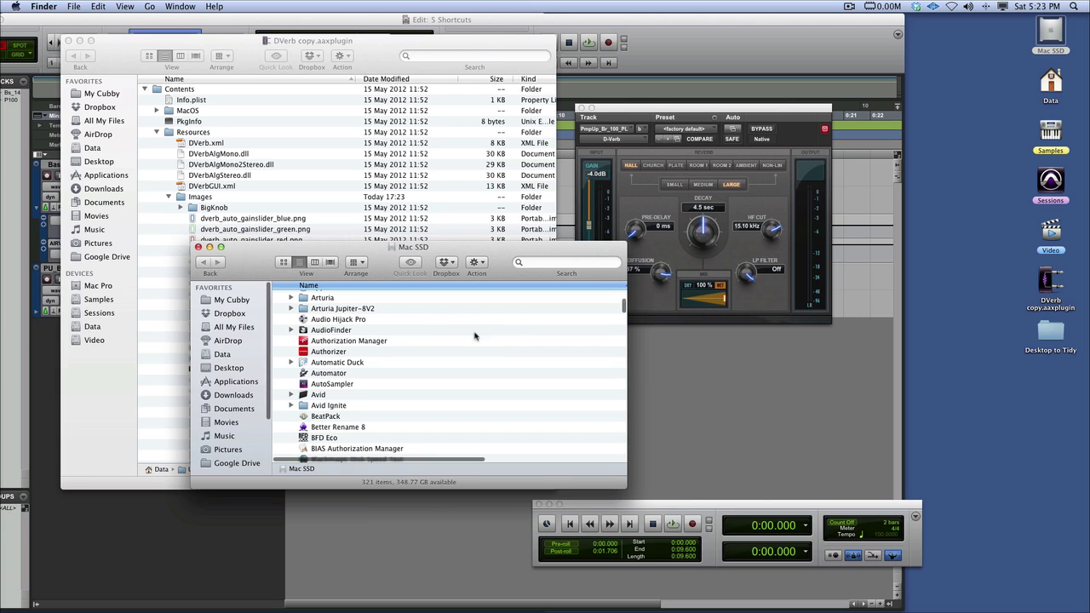
{"action": "double_click", "coordinate": [344, 396]}
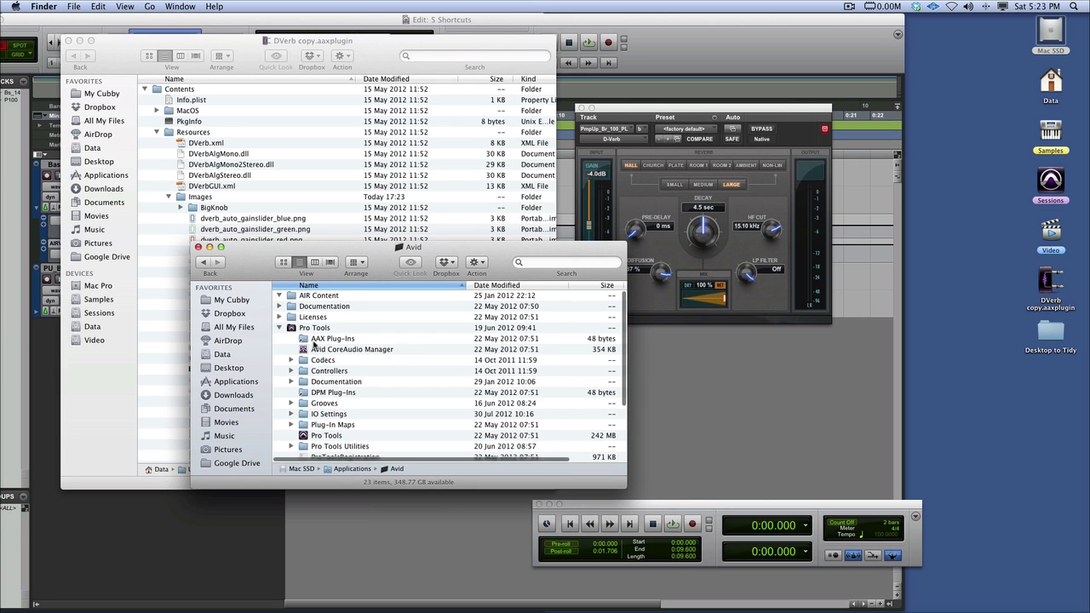
{"action": "left_click", "coordinate": [315, 339]}
{"action": "double_click", "coordinate": [315, 341]}
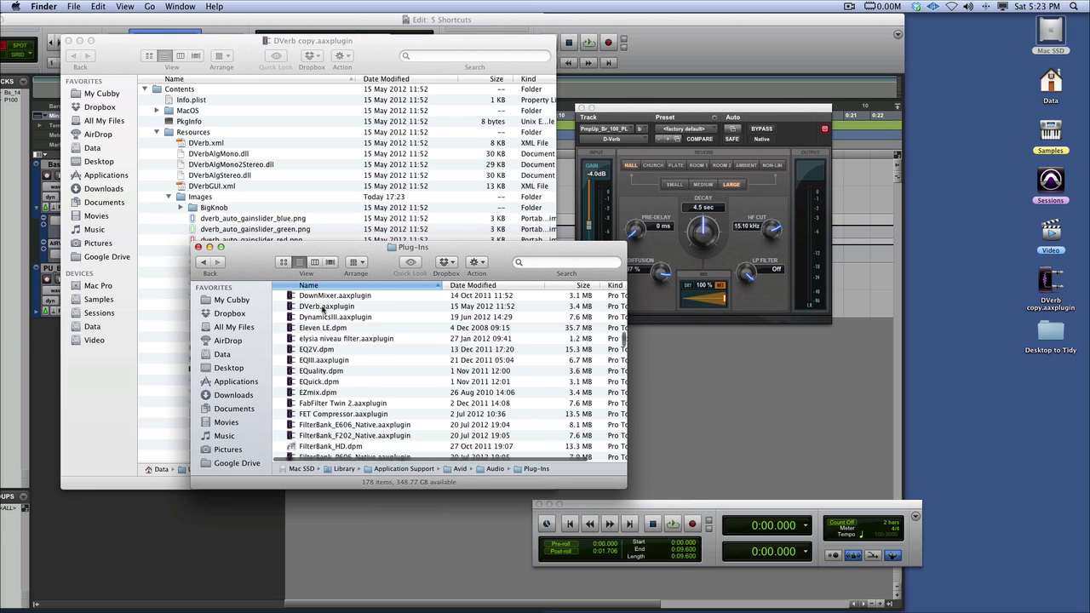
{"action": "left_click_drag", "start_coordinate": [324, 309], "coordinate": [1036, 406]}
{"action": "left_click", "coordinate": [1046, 358]}
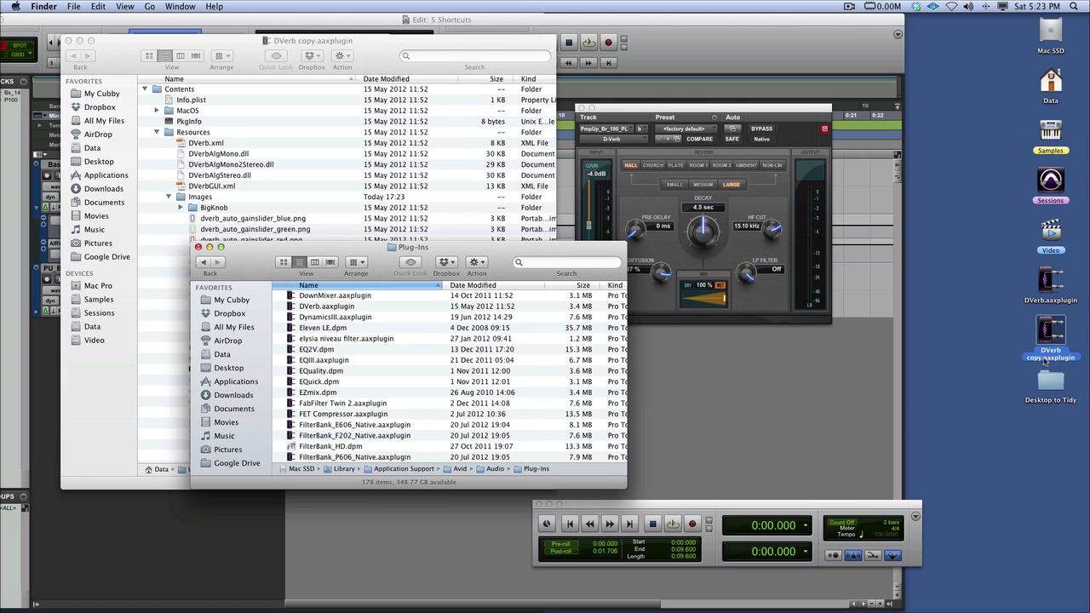
In Pro Tools, close the D-Verb window and remove the D-Verb insert from the track.
{"action": "left_click", "coordinate": [764, 118]}
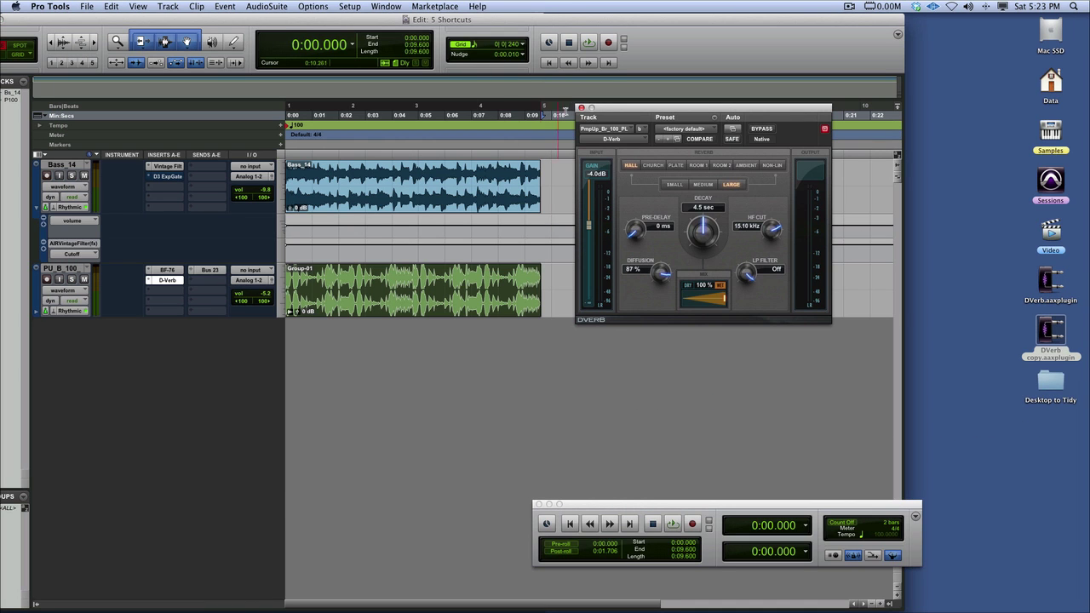
{"action": "left_click", "coordinate": [580, 111]}
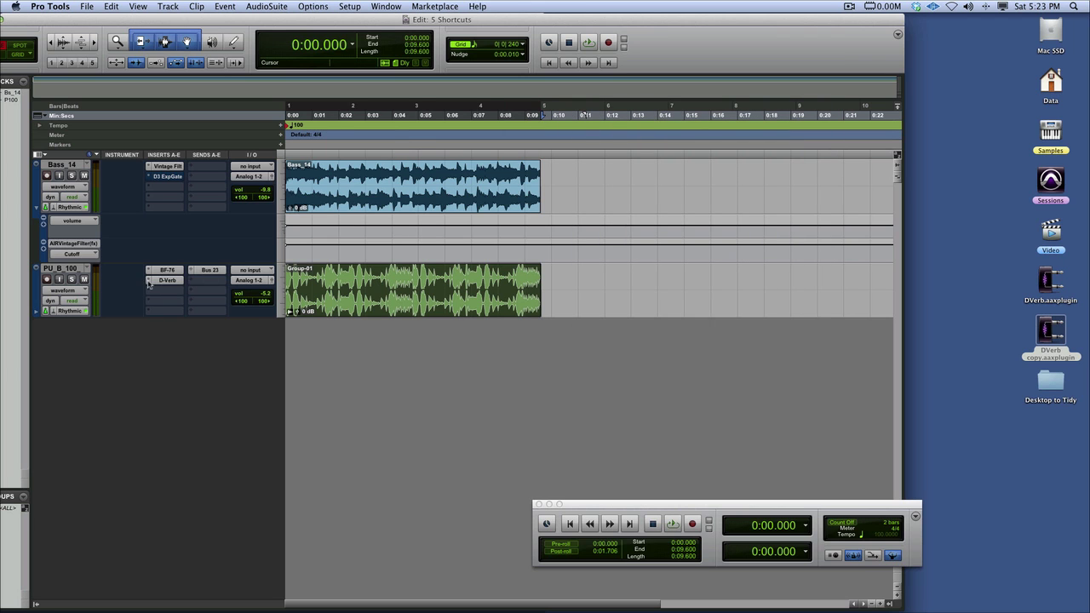
{"action": "left_click", "coordinate": [155, 281]}
{"action": "left_click", "coordinate": [174, 263]}
{"action": "key", "text": "super+Tab"}
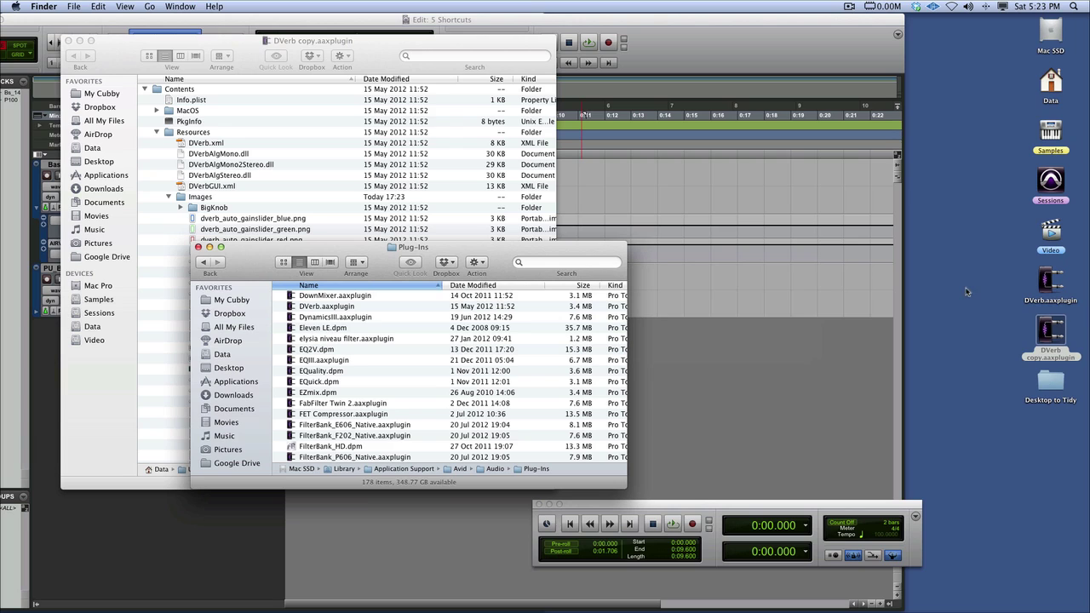
Try renaming DVerb copy.aaxplugin to DVerb, then dismiss the name-already-taken warning.
{"action": "left_click", "coordinate": [1047, 354]}
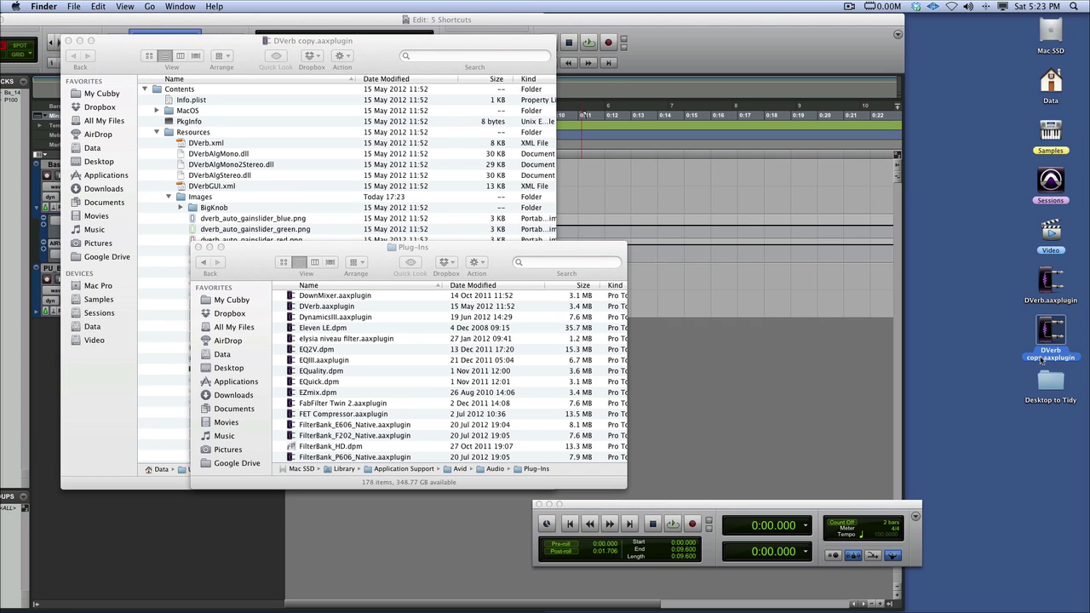
{"action": "left_click", "coordinate": [1041, 360]}
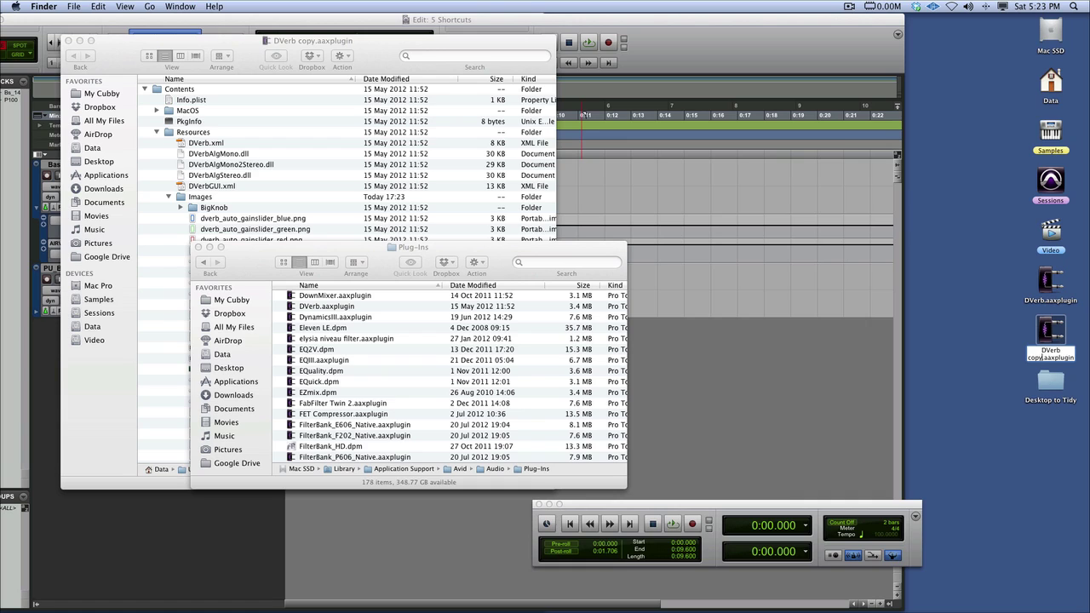
{"action": "key", "text": "BackSpace"}
{"action": "key", "text": "BackSpace"}
{"action": "key", "text": "BackSpace"}
{"action": "key", "text": "BackSpace"}
{"action": "key", "text": "BackSpace"}
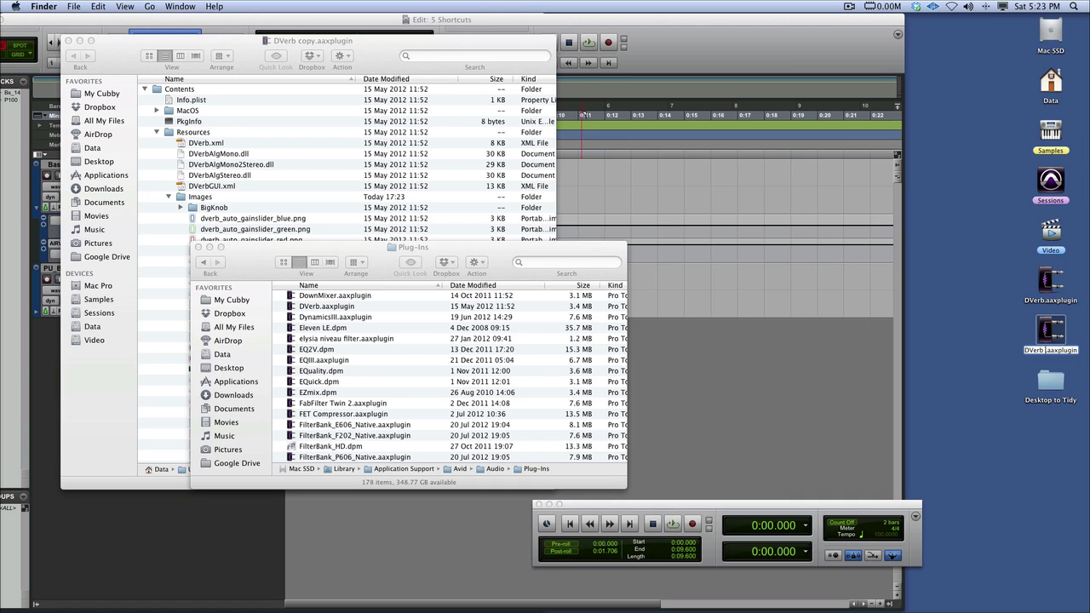
{"action": "key", "text": "Return"}
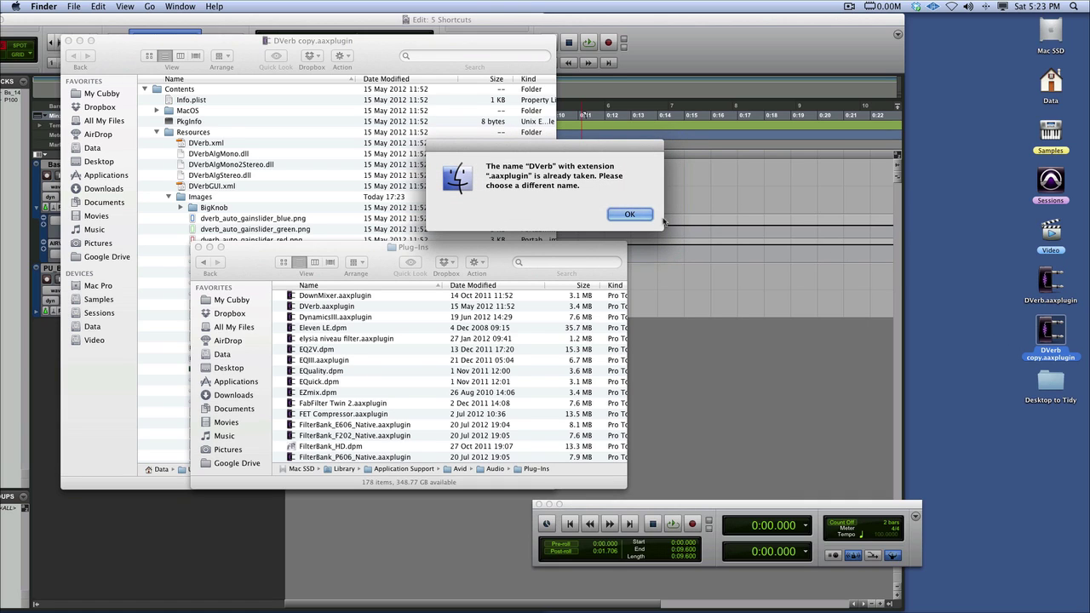
{"action": "left_click", "coordinate": [630, 215]}
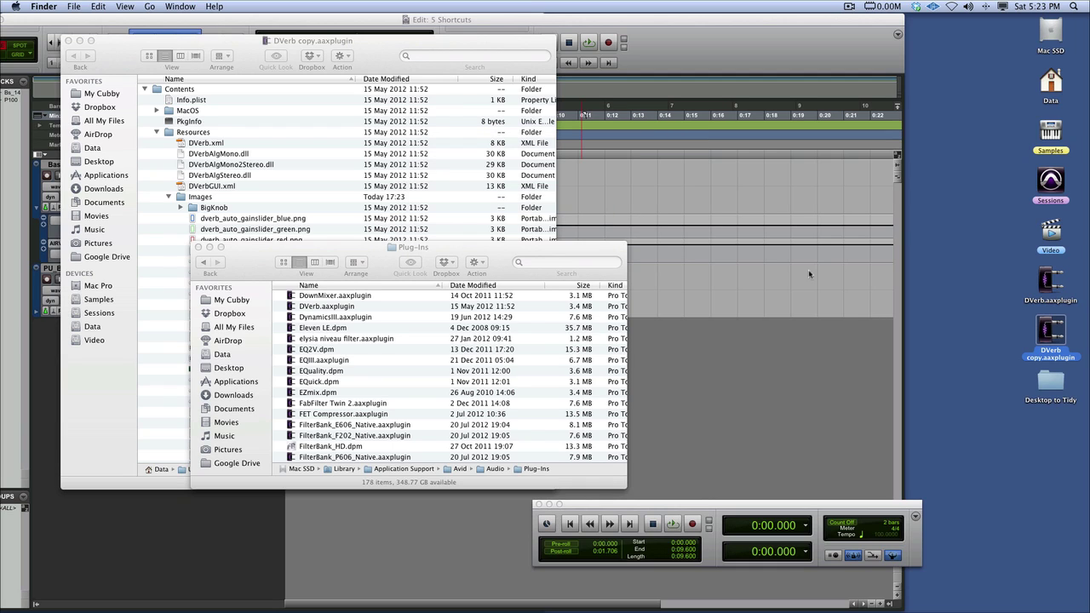
Rename the original desktop plug-in to DVerb Safe.aaxplugin.
{"action": "left_click", "coordinate": [1046, 303]}
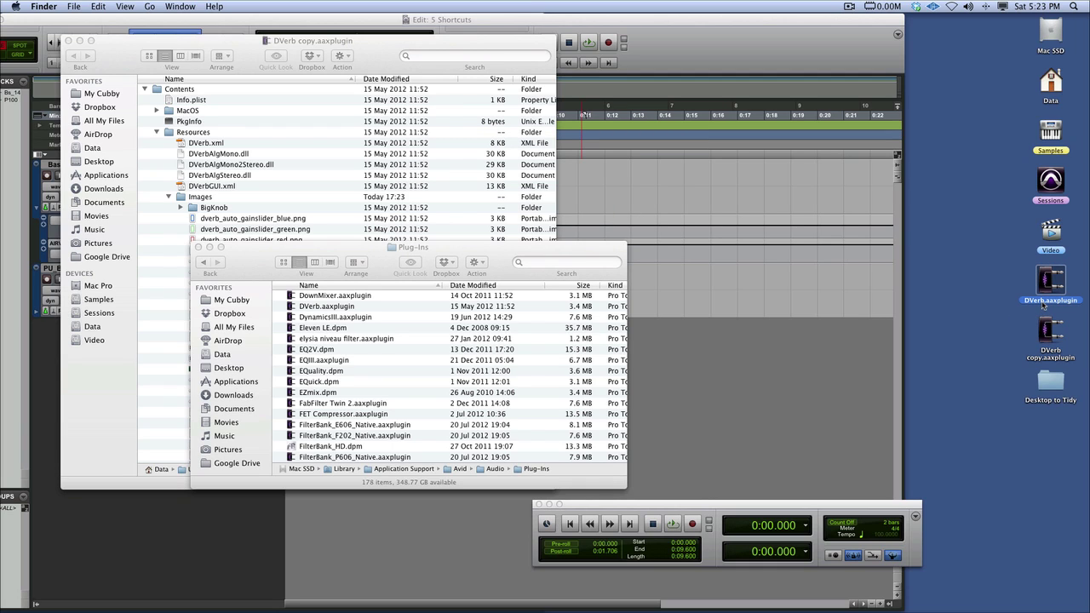
{"action": "left_click", "coordinate": [1044, 303]}
{"action": "type", "text": "Safe"}
{"action": "key", "text": "Return"}
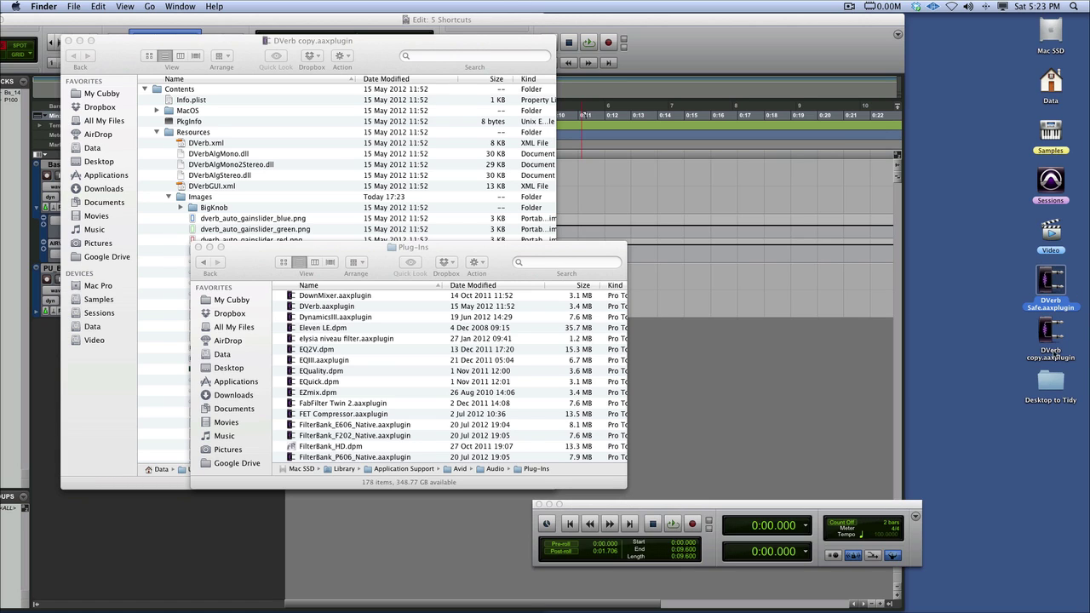
Rename the edited DVerb copy.aaxplugin to DVerb.aaxplugin.
{"action": "left_click", "coordinate": [1042, 358]}
{"action": "key", "text": "super+h"}
{"action": "left_click", "coordinate": [1039, 361]}
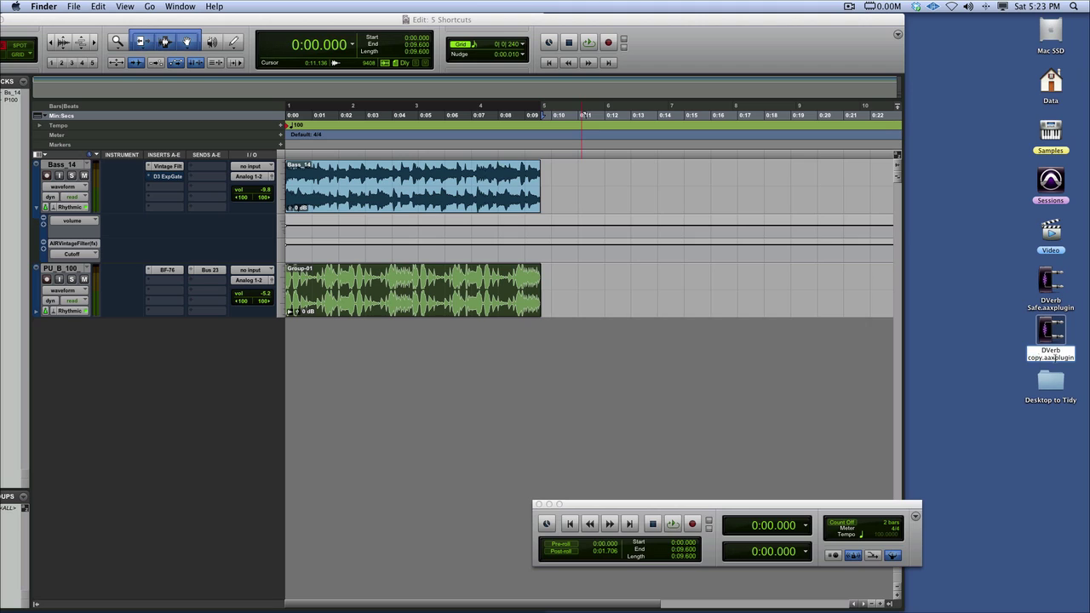
{"action": "key", "text": "BackSpace"}
{"action": "key", "text": "BackSpace"}
{"action": "key", "text": "BackSpace"}
{"action": "key", "text": "BackSpace"}
{"action": "key", "text": "BackSpace"}
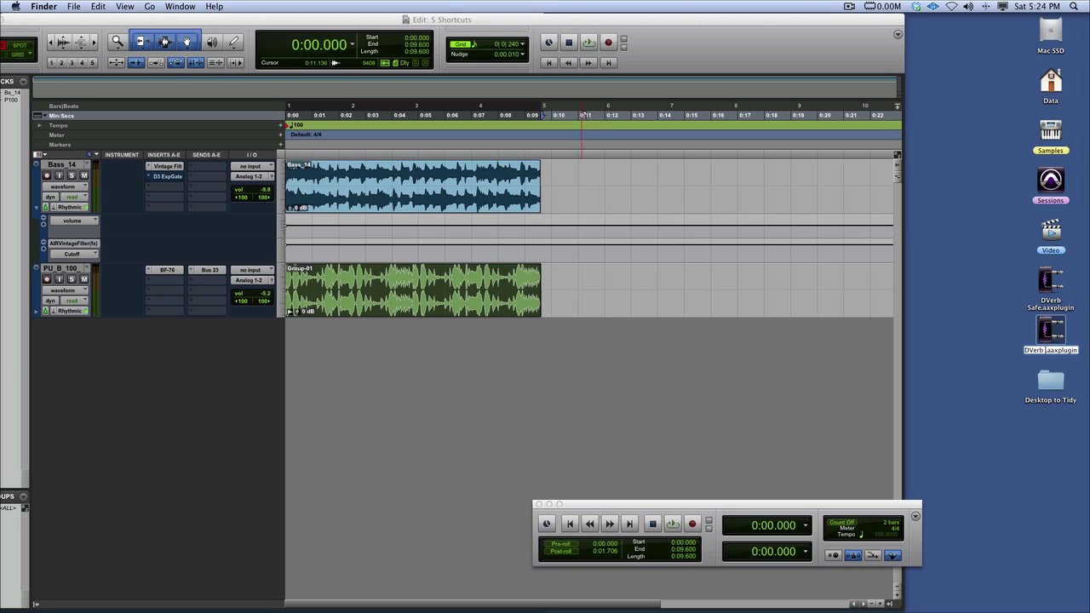
{"action": "key", "text": "Return"}
Copy the renamed DVerb.aaxplugin into the Plug-Ins folder, replacing the existing one.
{"action": "left_click", "coordinate": [230, 97]}
{"action": "key", "text": "super+h"}
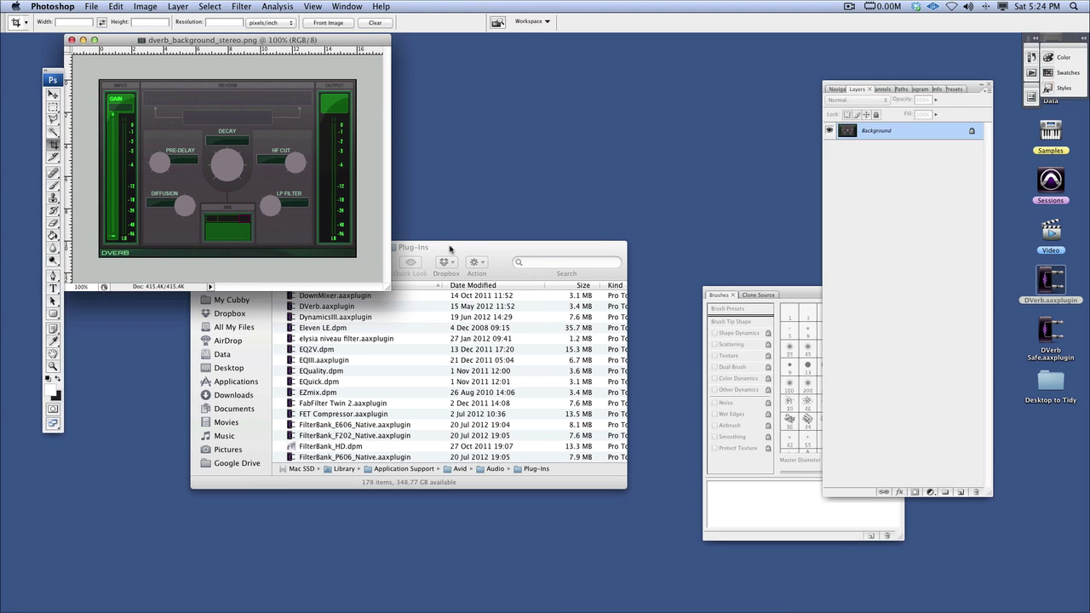
{"action": "left_click", "coordinate": [890, 283]}
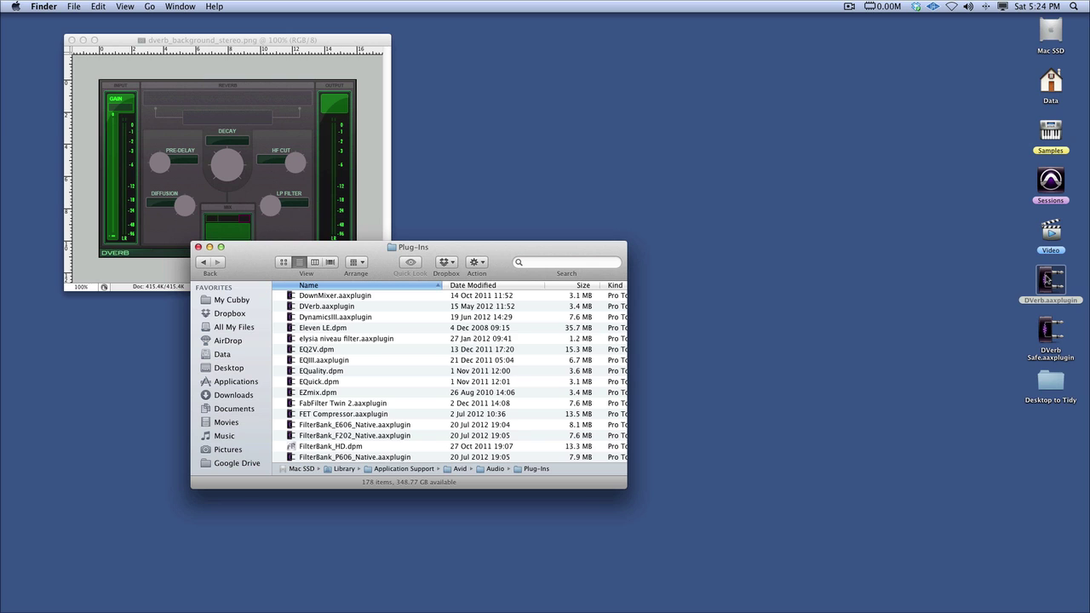
{"action": "left_click_drag", "start_coordinate": [1048, 282], "coordinate": [430, 317]}
{"action": "left_click", "coordinate": [684, 72]}
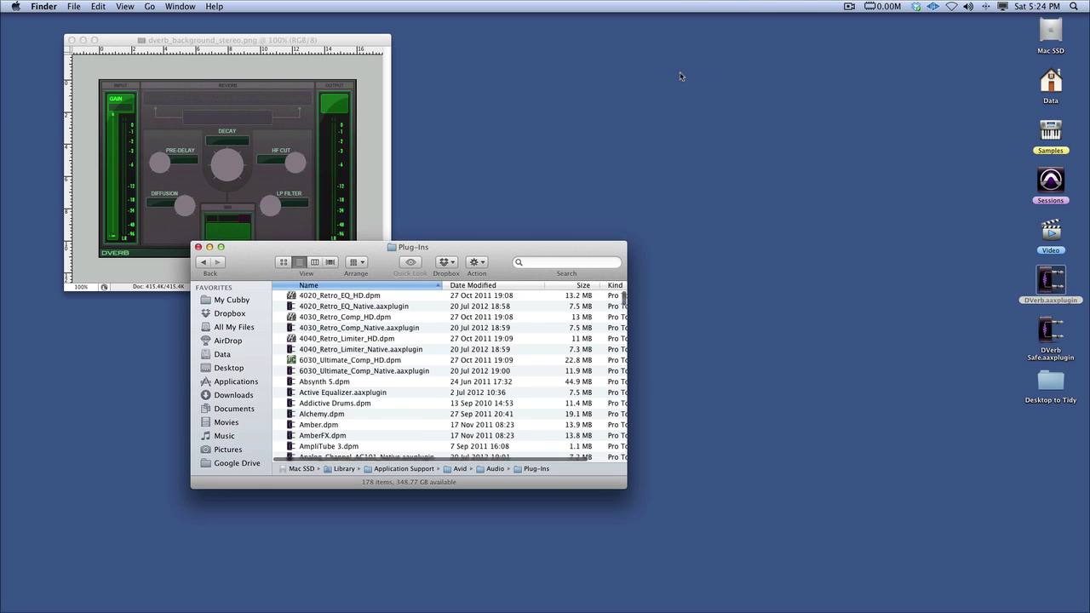
{"action": "left_click", "coordinate": [198, 248]}
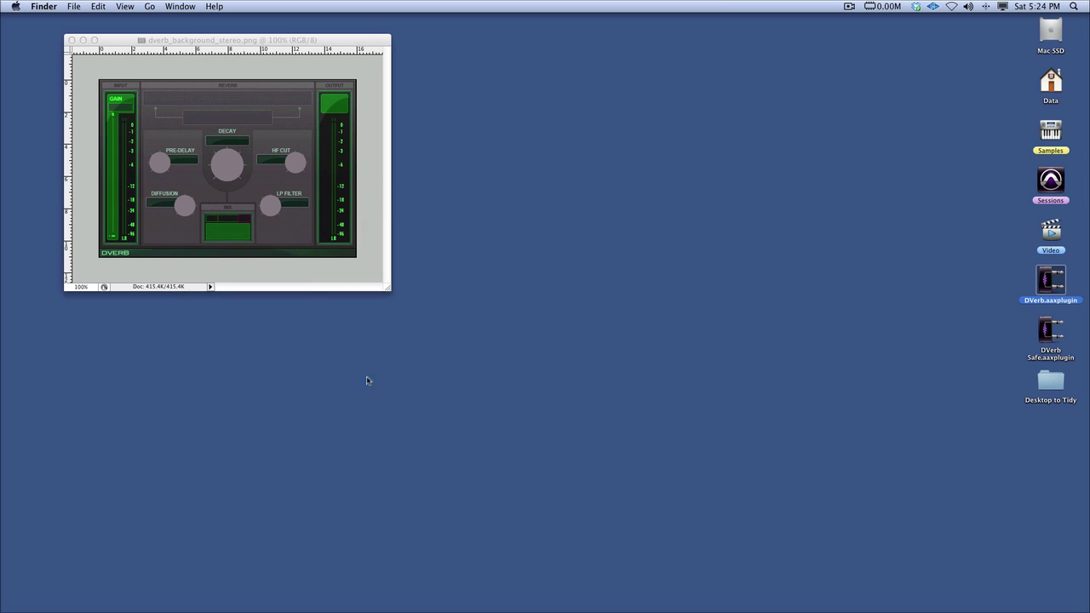
Insert D-Verb (stereo) on PU_B_100's second insert slot and lower its input gain to -4.6 dB.
{"action": "left_click", "coordinate": [514, 593]}
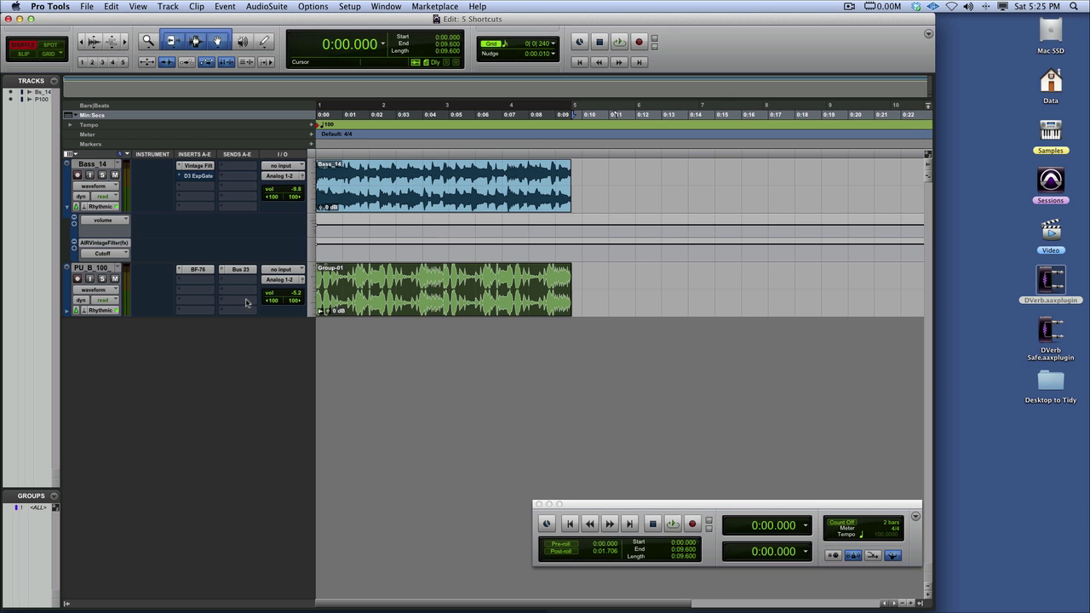
{"action": "left_click", "coordinate": [181, 281]}
{"action": "mouse_move", "coordinate": [205, 300]}
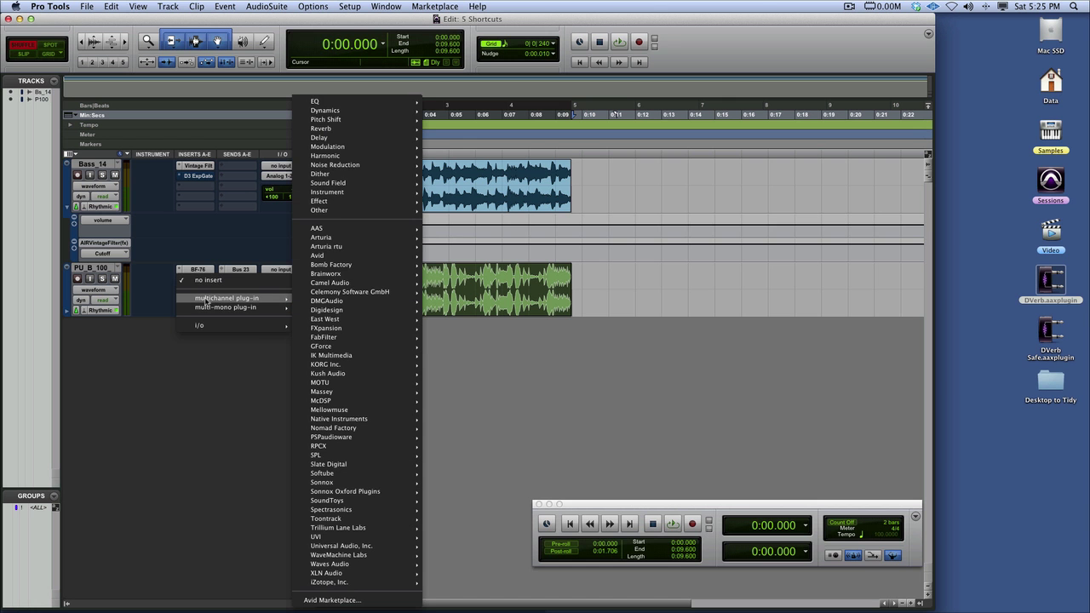
{"action": "mouse_move", "coordinate": [332, 256]}
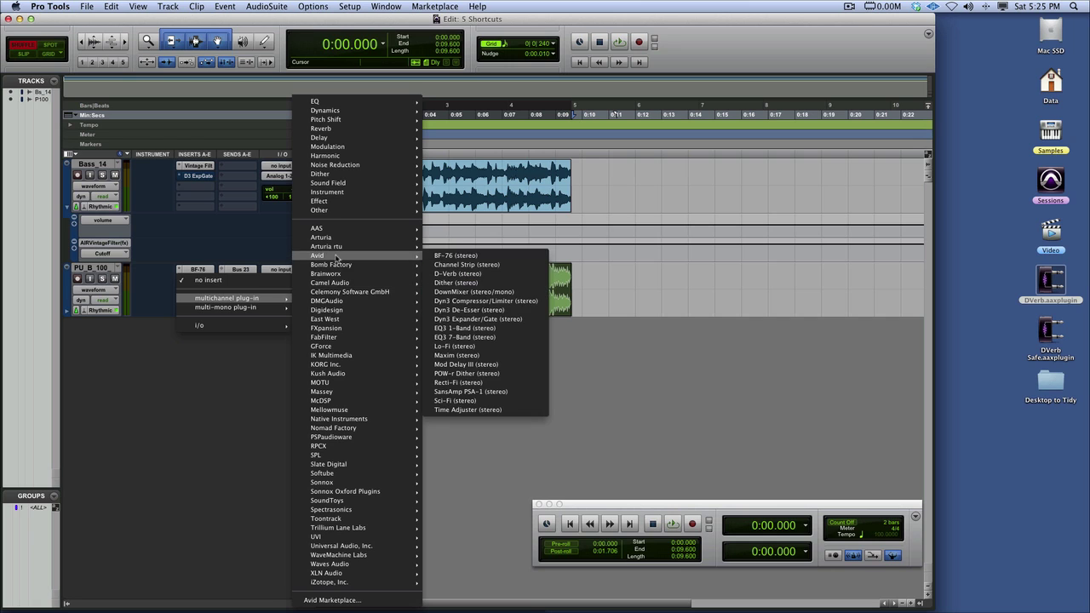
{"action": "left_click", "coordinate": [467, 276]}
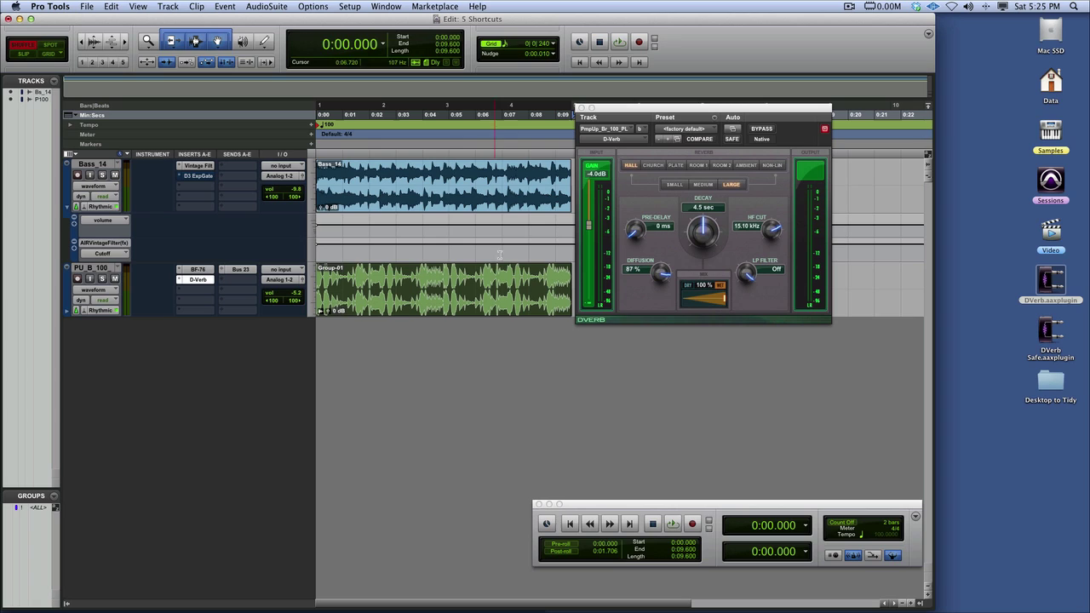
{"action": "mouse_move", "coordinate": [590, 228]}
{"action": "left_mouse_down"}
{"action": "mouse_move", "coordinate": [592, 245]}
{"action": "mouse_move", "coordinate": [591, 231]}
{"action": "left_mouse_up"}
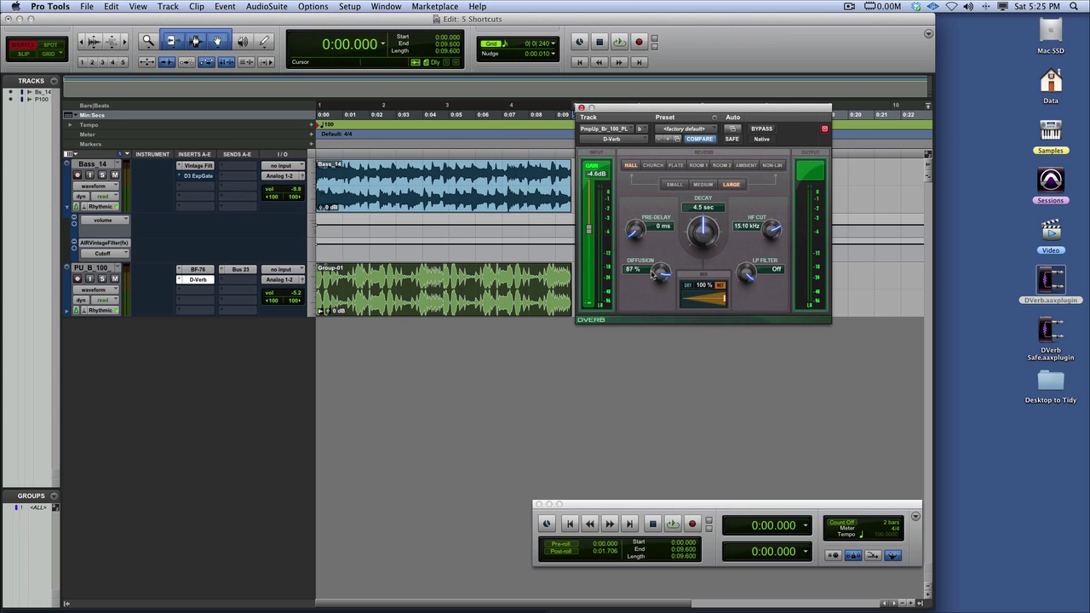